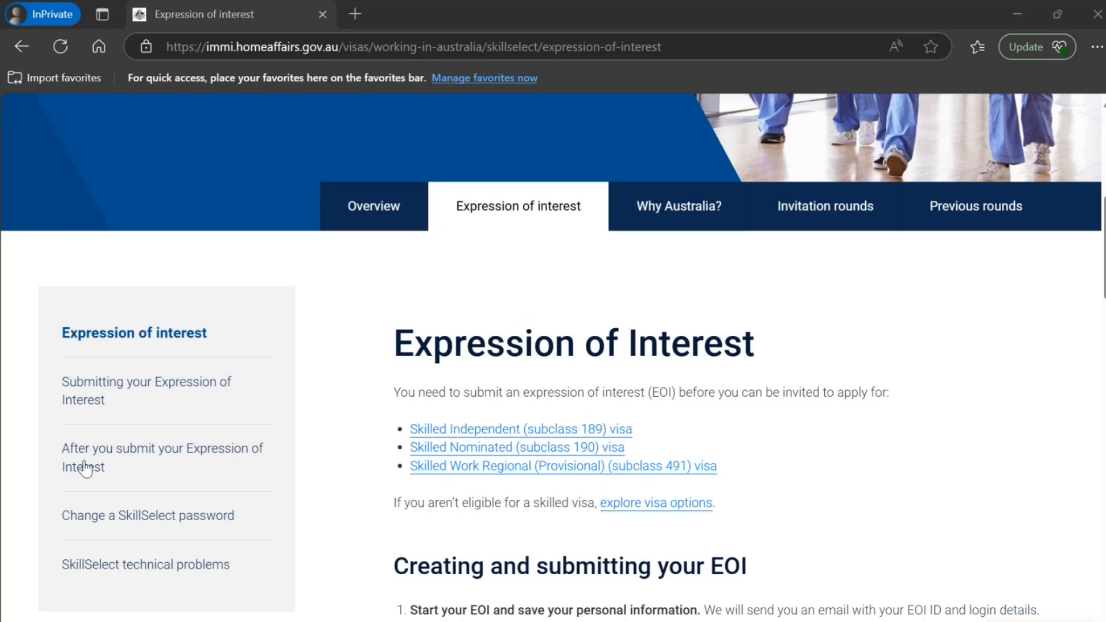
Start submitting an EOI from the Expression of Interest page, agree to the terms and conditions, and continue
scroll(385, 455, "down", 10)
scroll(436, 397, "up", 2)
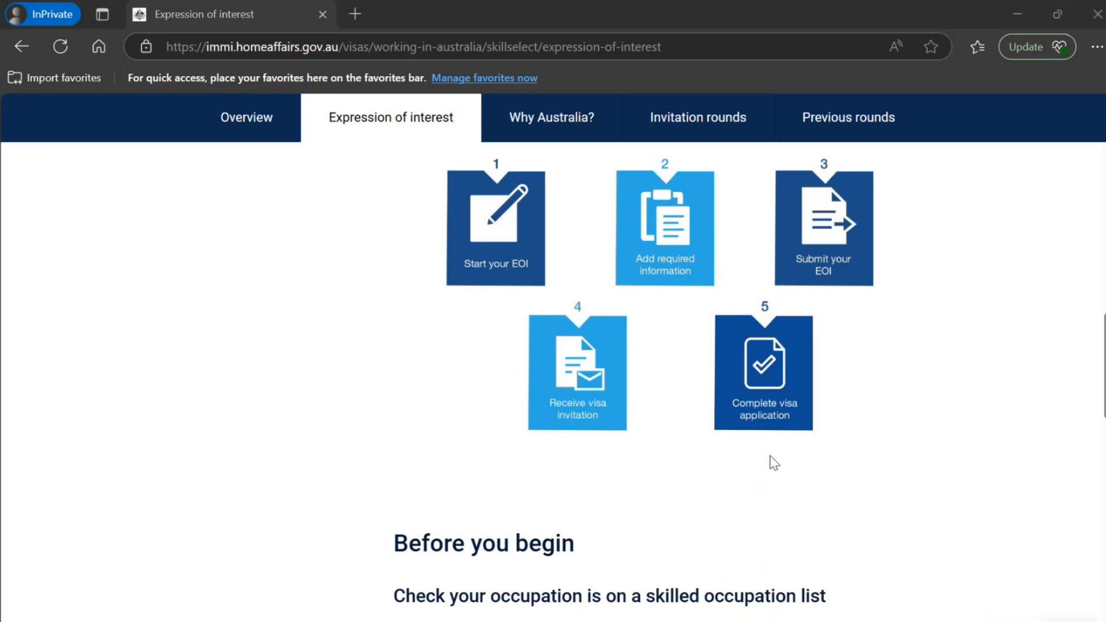
scroll(525, 483, "down", 10)
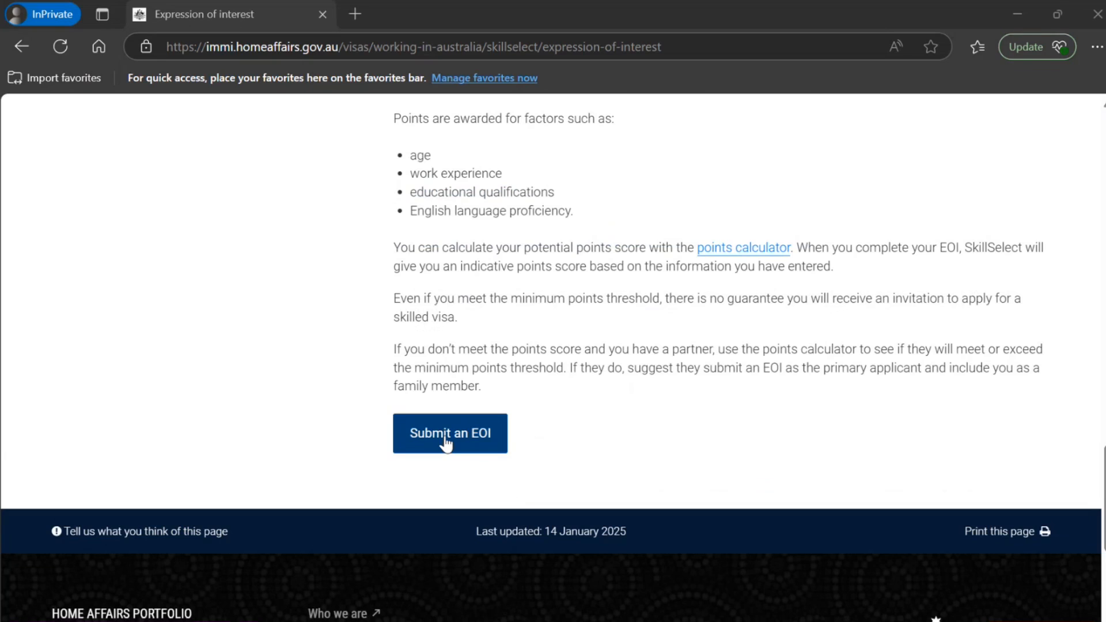
left_click(446, 443)
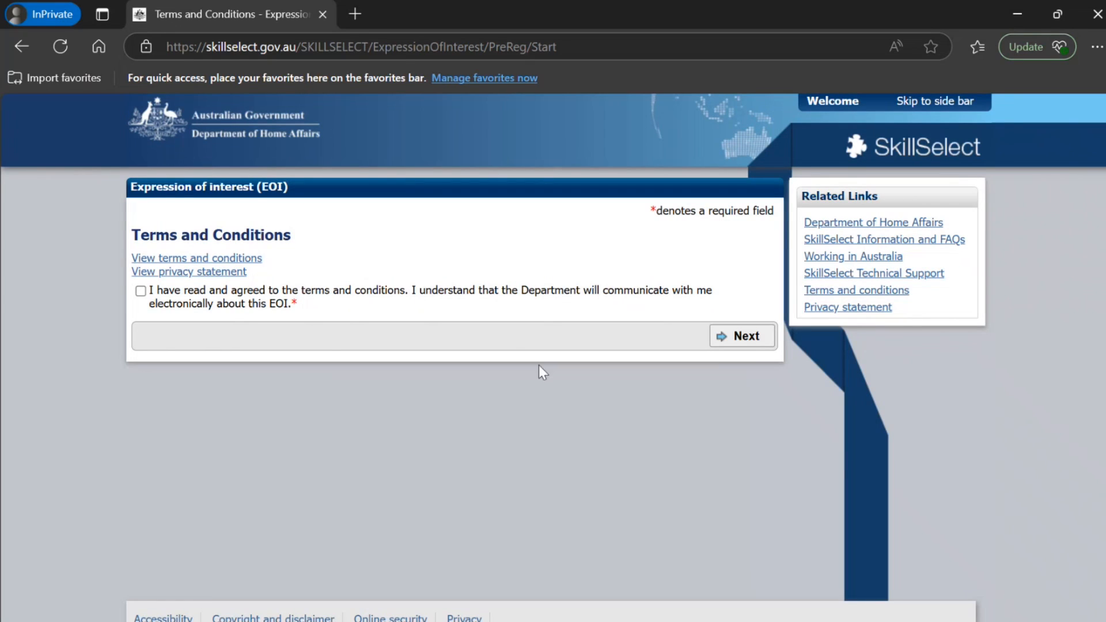
left_click(140, 291)
left_click(750, 337)
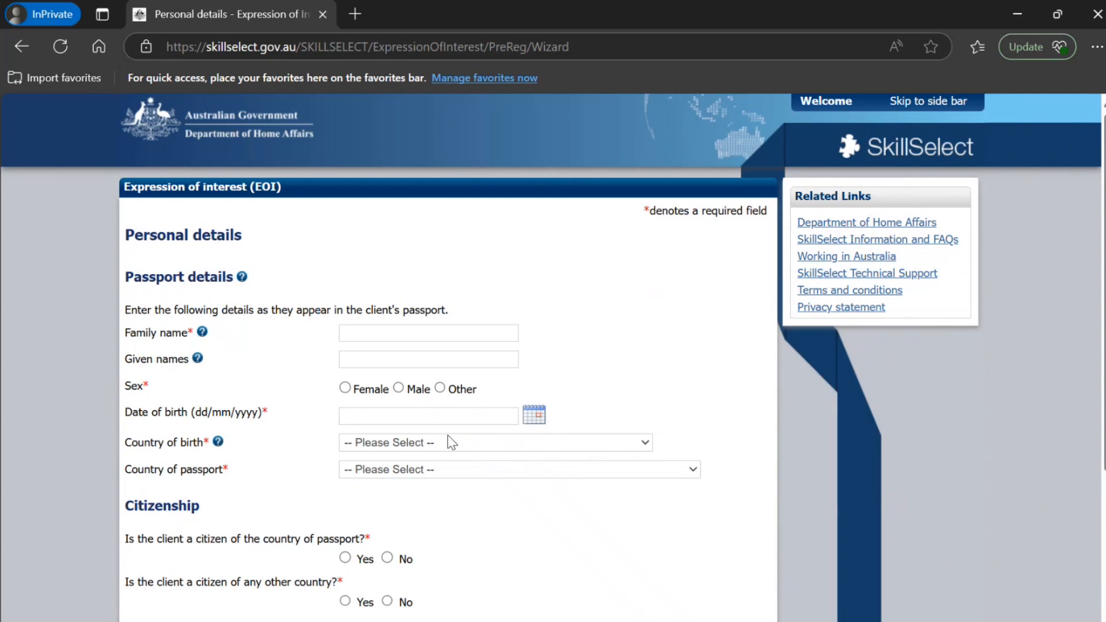
Enter the client's family name and given name in the passport details and set the sex to Male
left_click(427, 334)
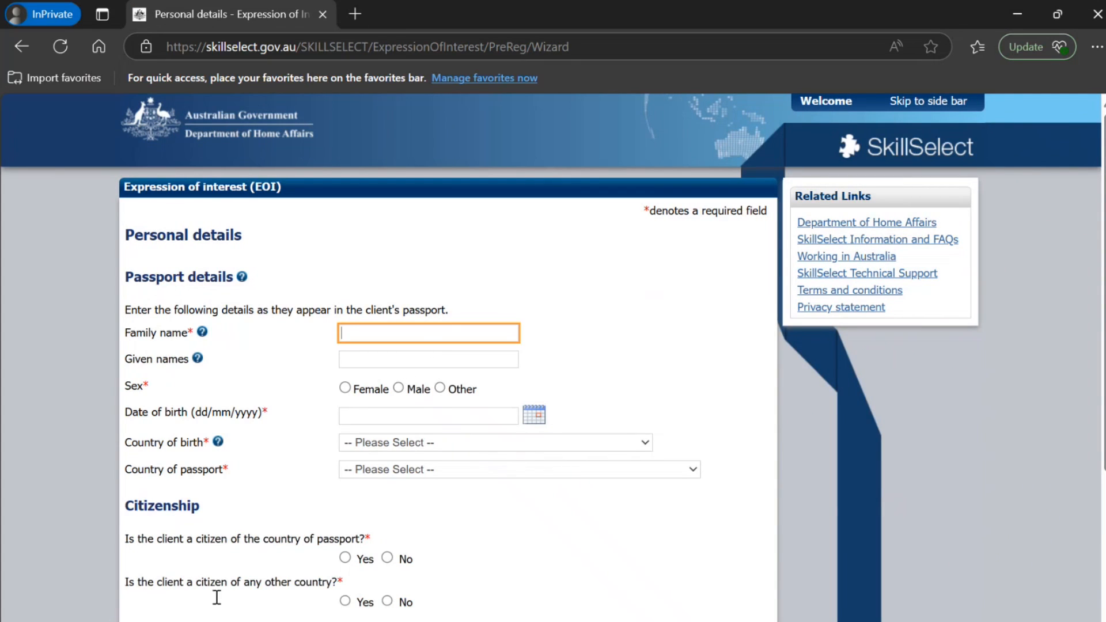
type("Smith")
key("Tab")
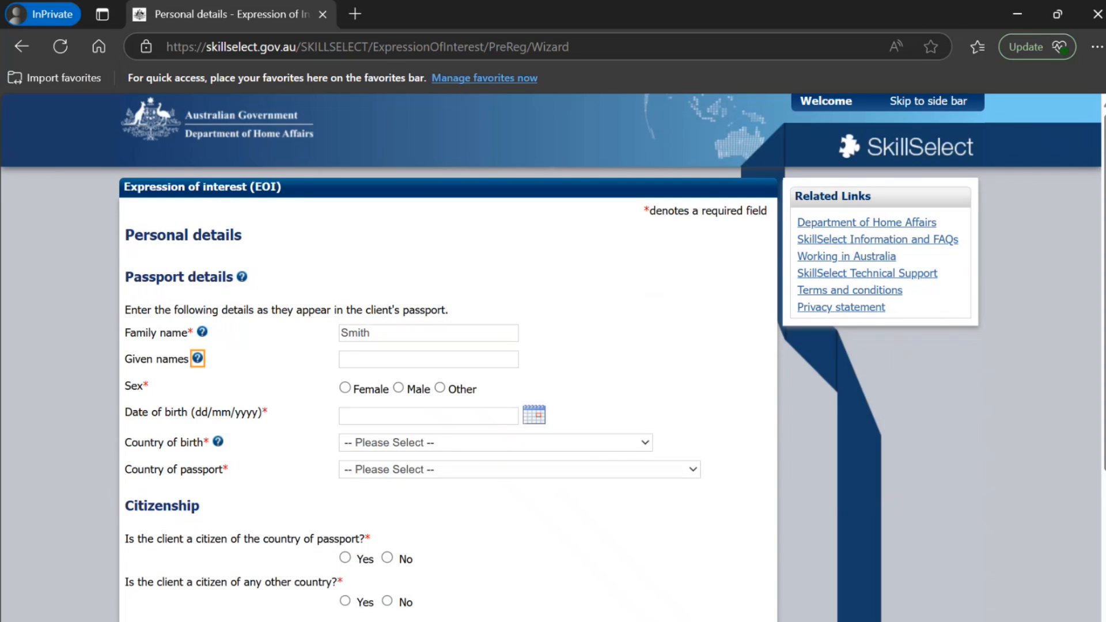
key("Tab")
type("John")
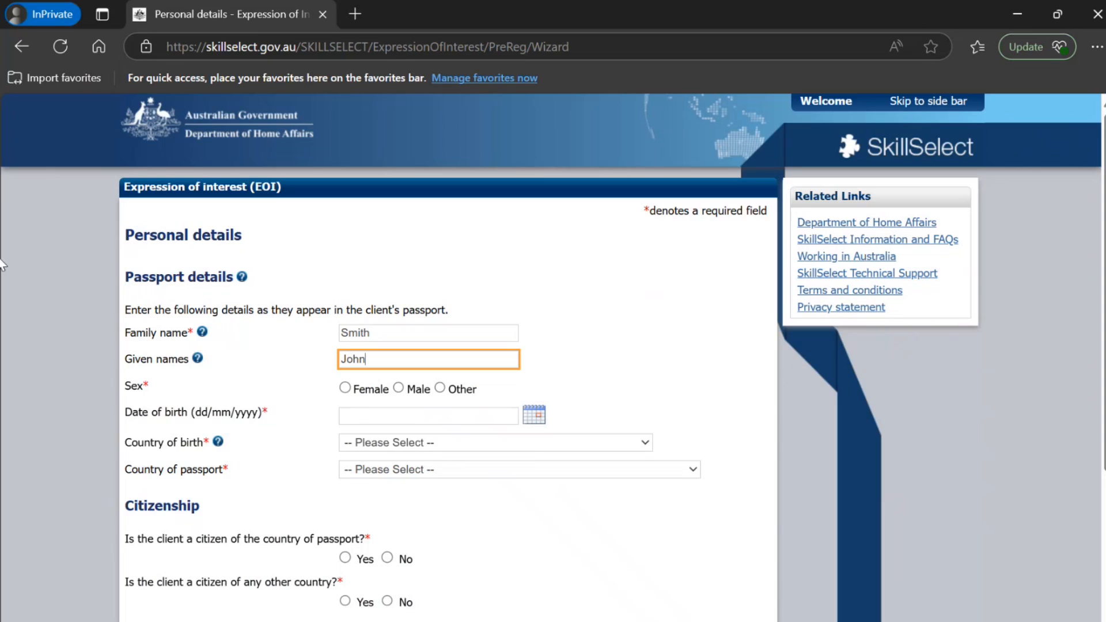
left_click(399, 389)
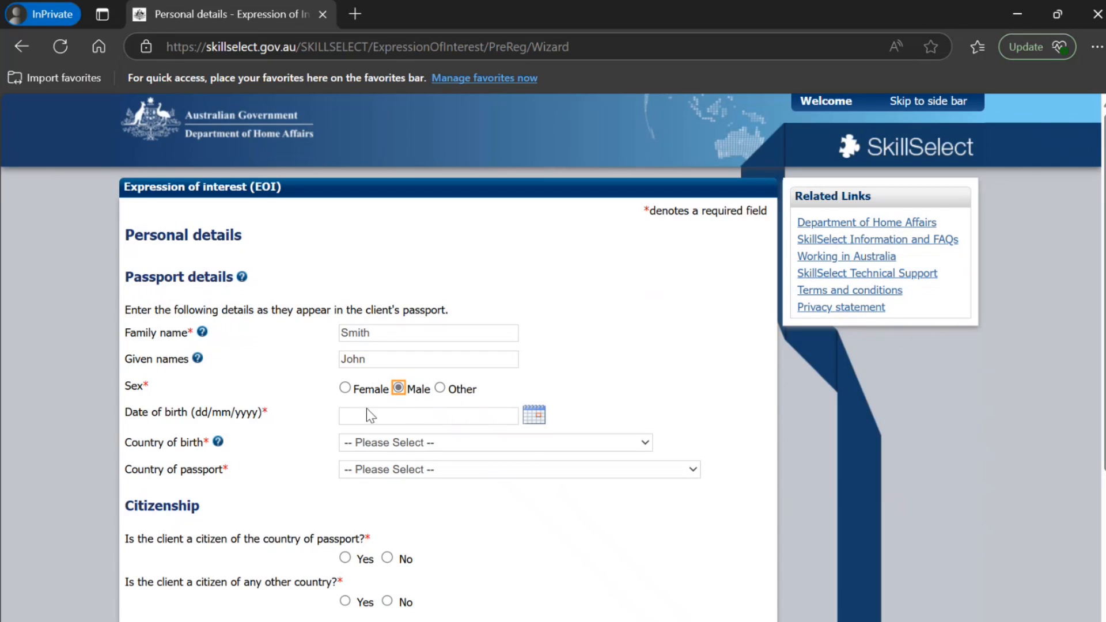
Enter the client's date of birth in the passport details using the calendar
left_click(532, 418)
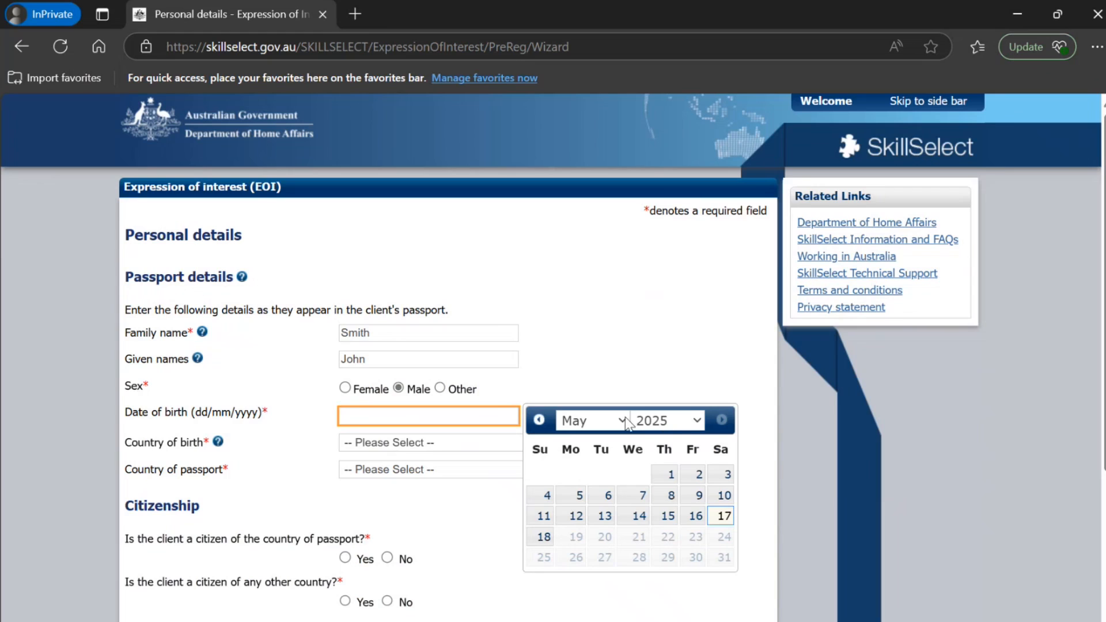
left_click(667, 431)
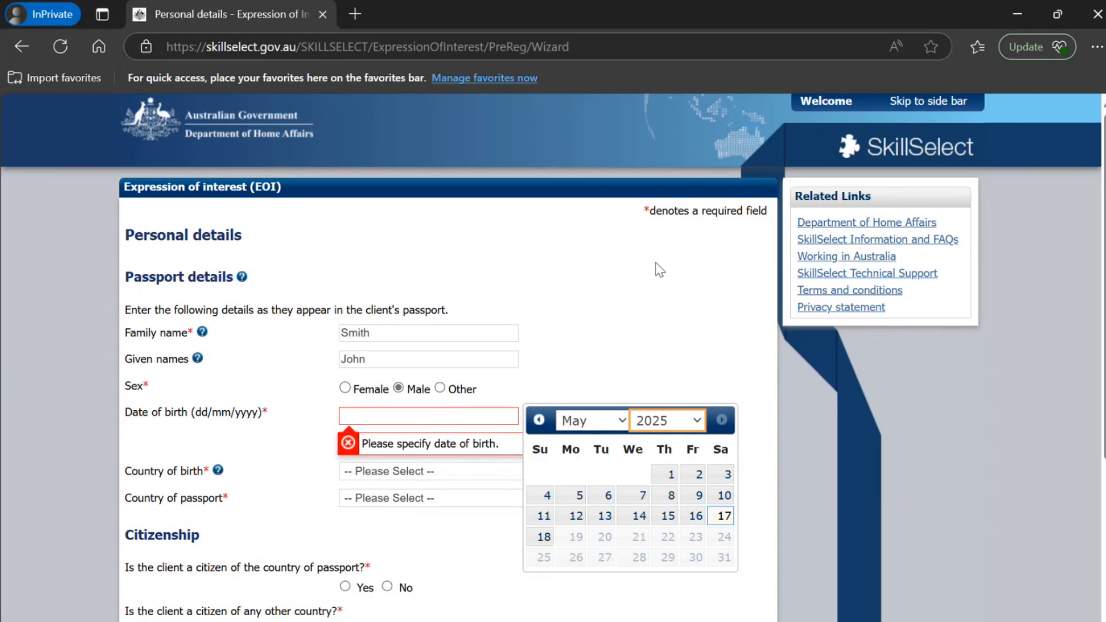
type("1998")
left_click(696, 474)
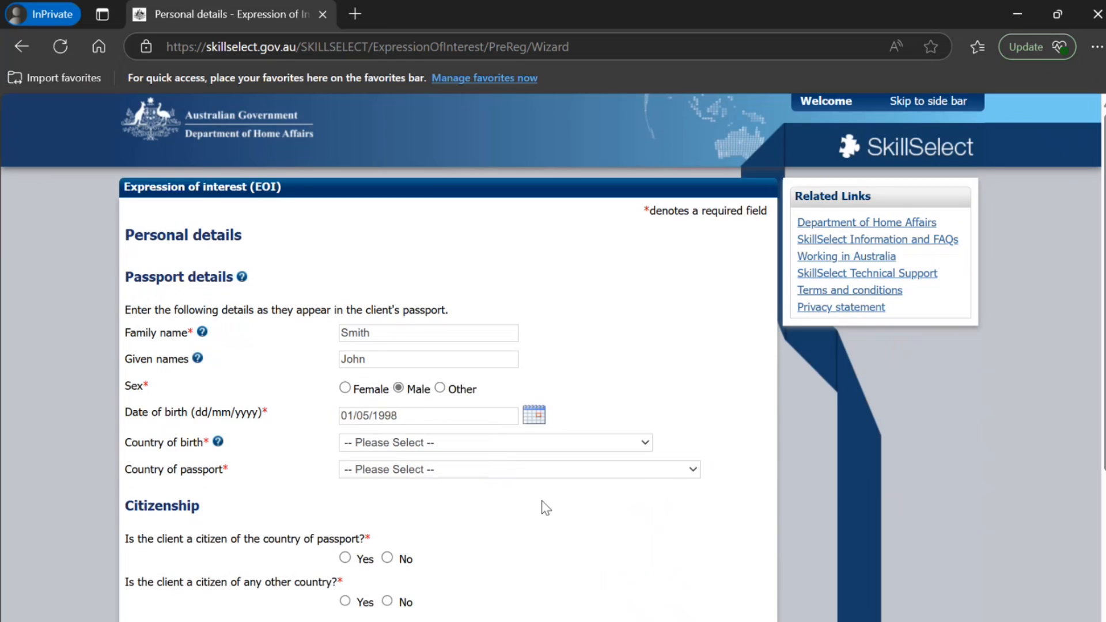
Set both the country of birth and the country of passport to INDIA
left_click(490, 447)
type("india")
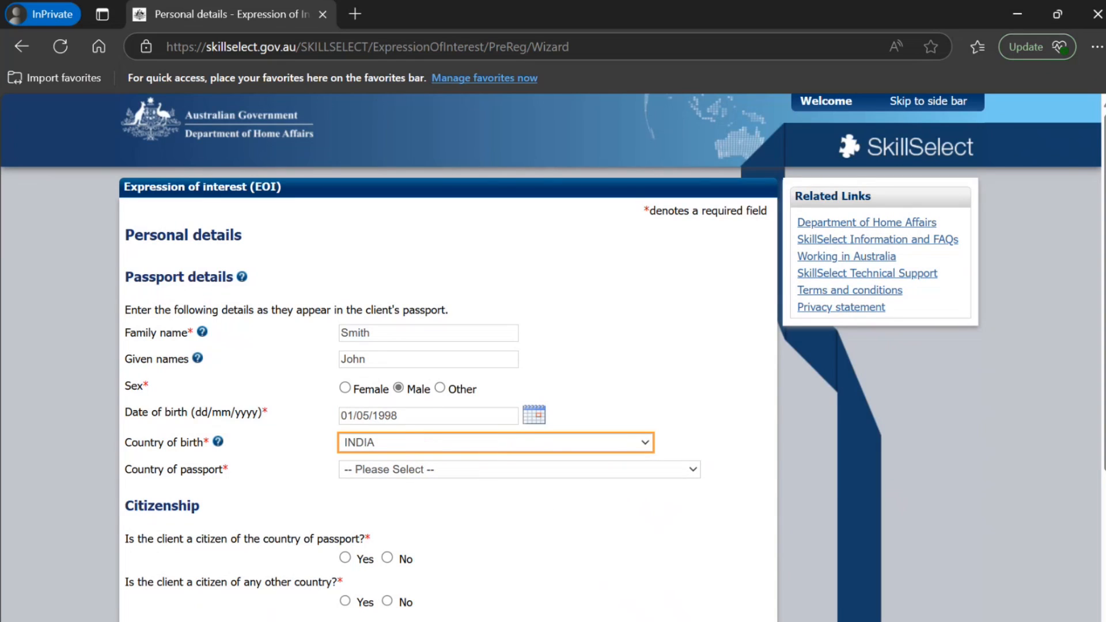
type("o")
key("Up")
left_click(412, 472)
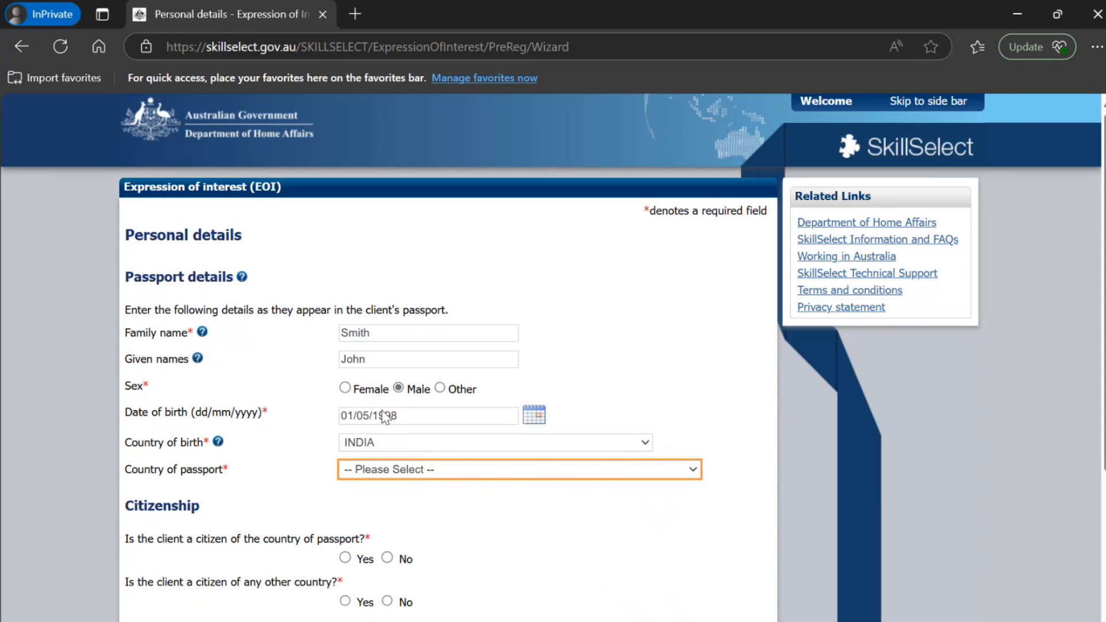
type("indo")
key("Up")
Answer Yes to citizenship of the passport country, and No to citizenship of any other country and to other current passports
left_click(346, 558)
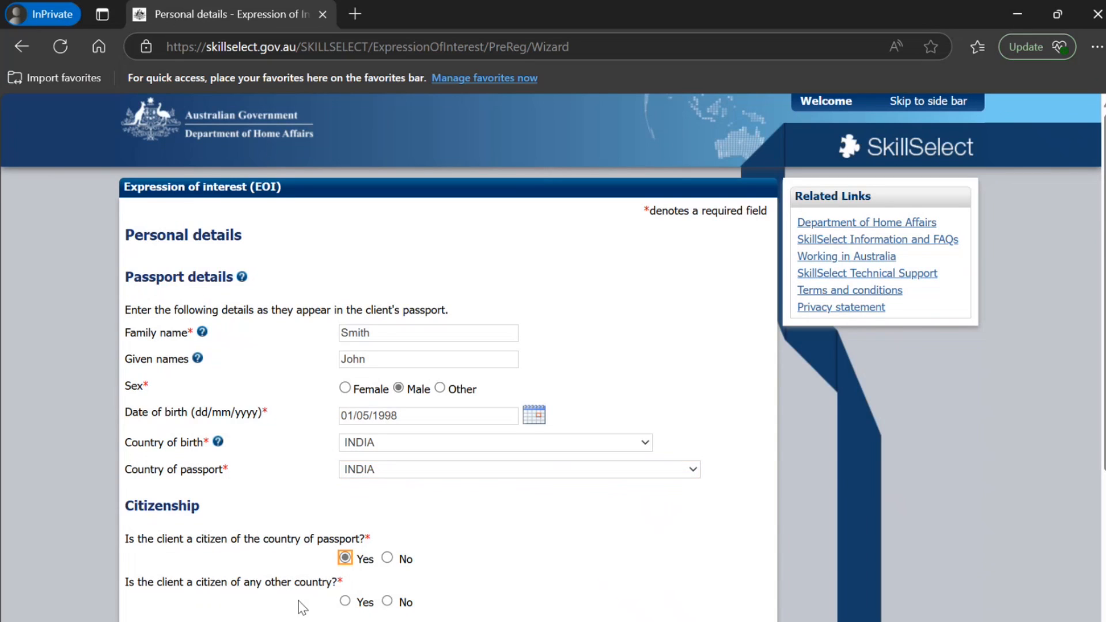
scroll(297, 602, "down", 3)
left_click(387, 428)
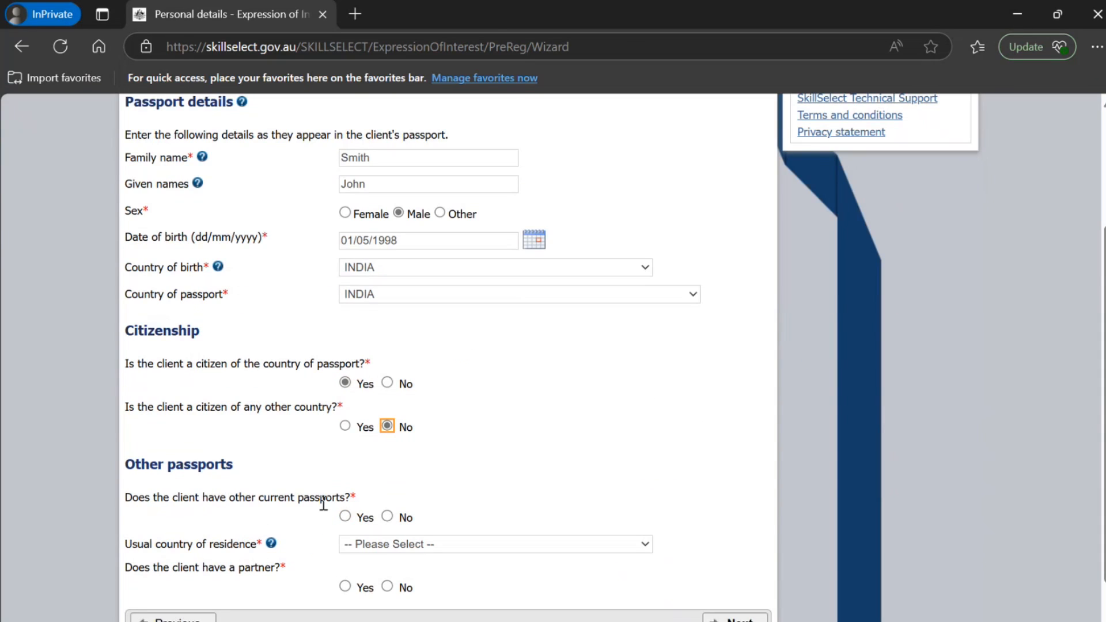
scroll(321, 507, "down", 2)
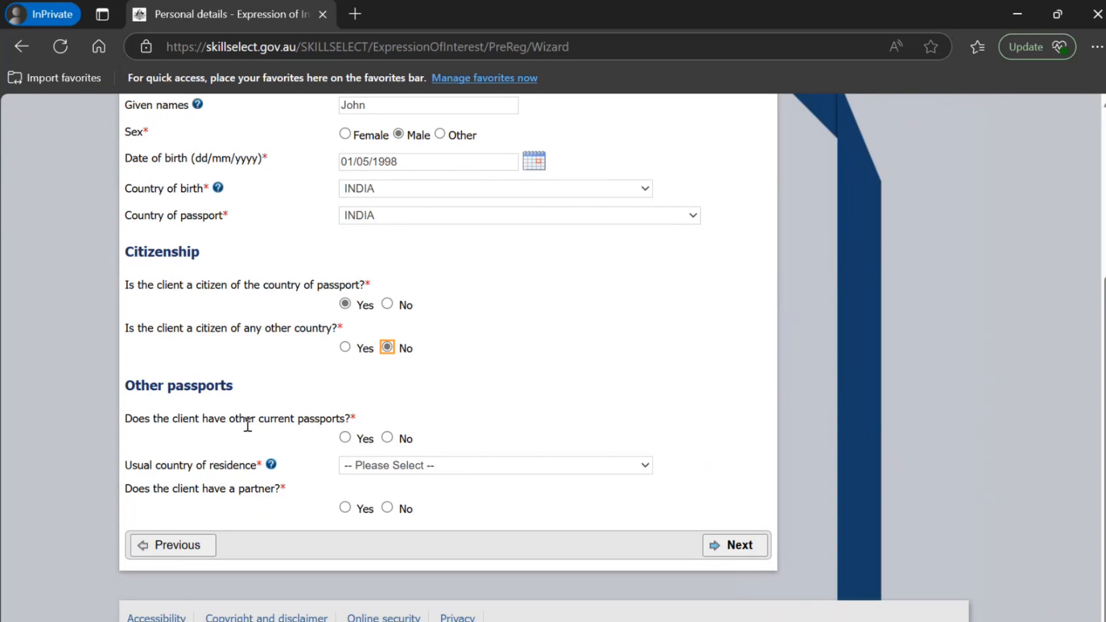
left_click(388, 438)
Set the usual country of residence to INDIA, answer No to having a partner, and set the relationship status to NEVER MARRIED
left_click(399, 469)
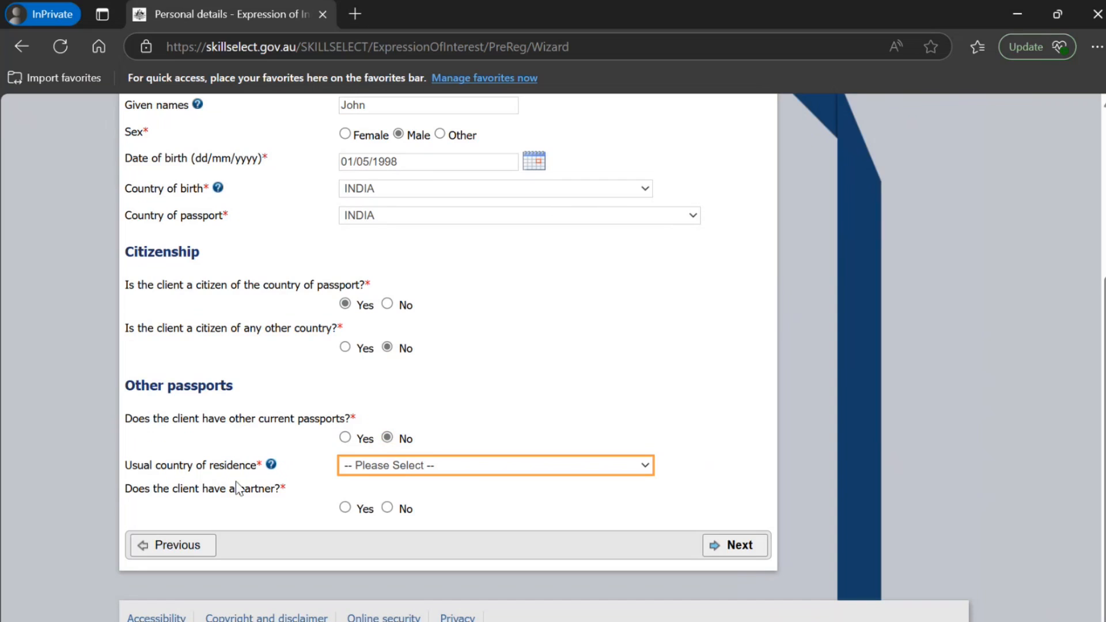
type("indo")
key("Up")
left_click(386, 508)
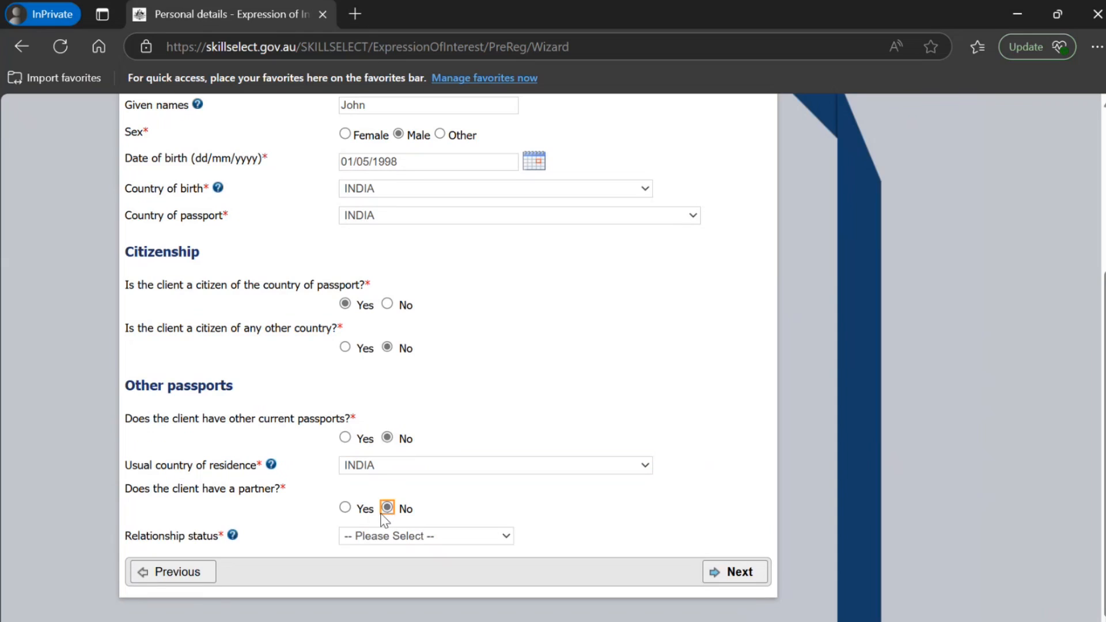
left_click(380, 533)
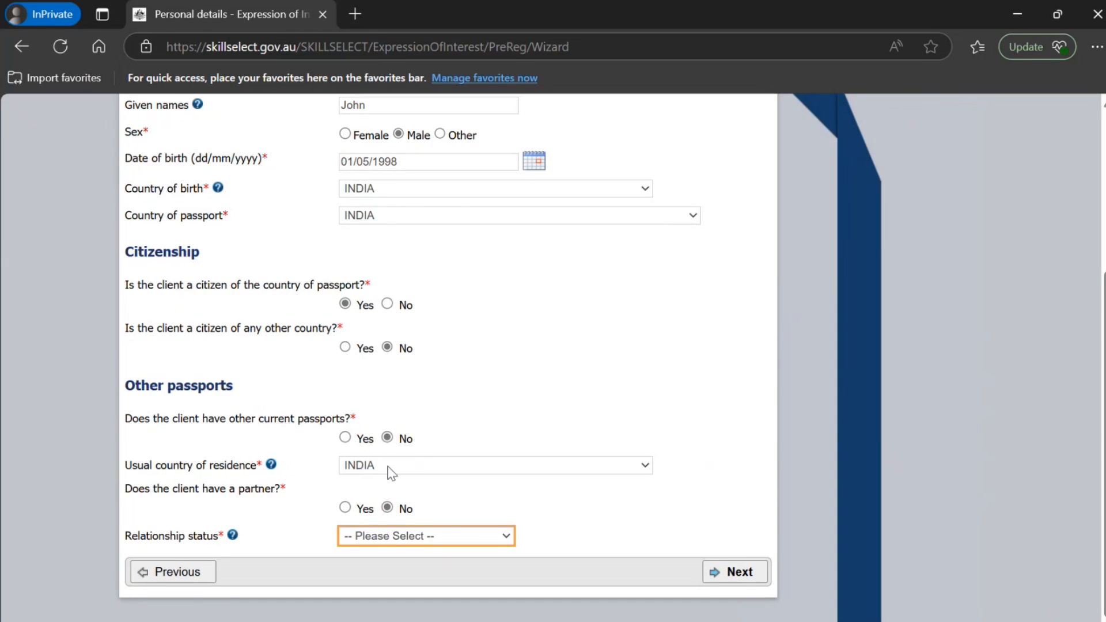
key("n")
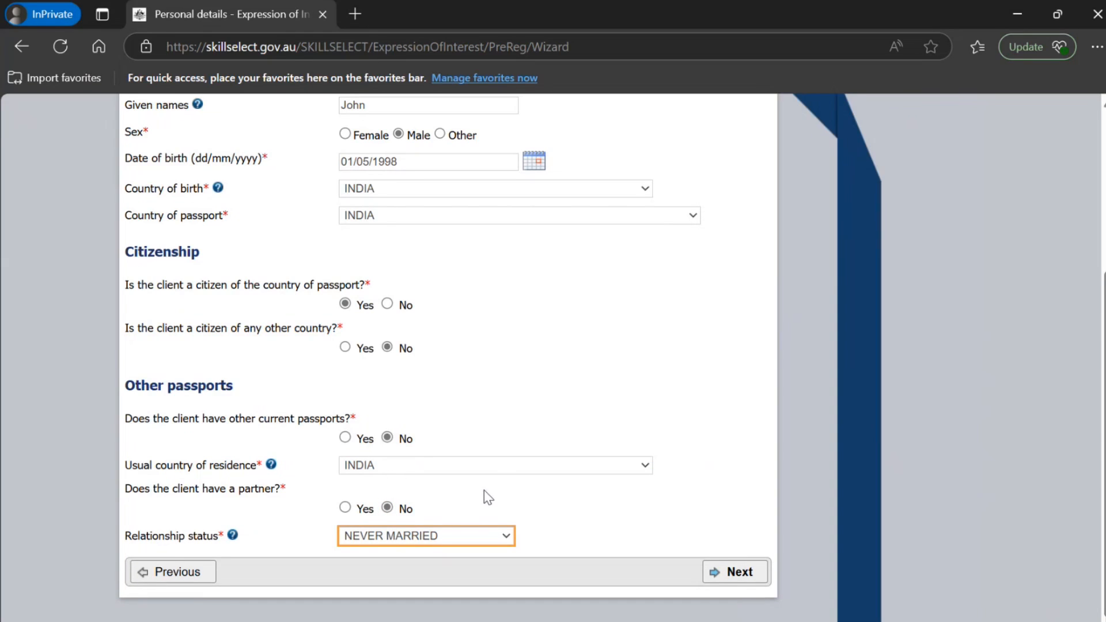
scroll(537, 543, "down", 1)
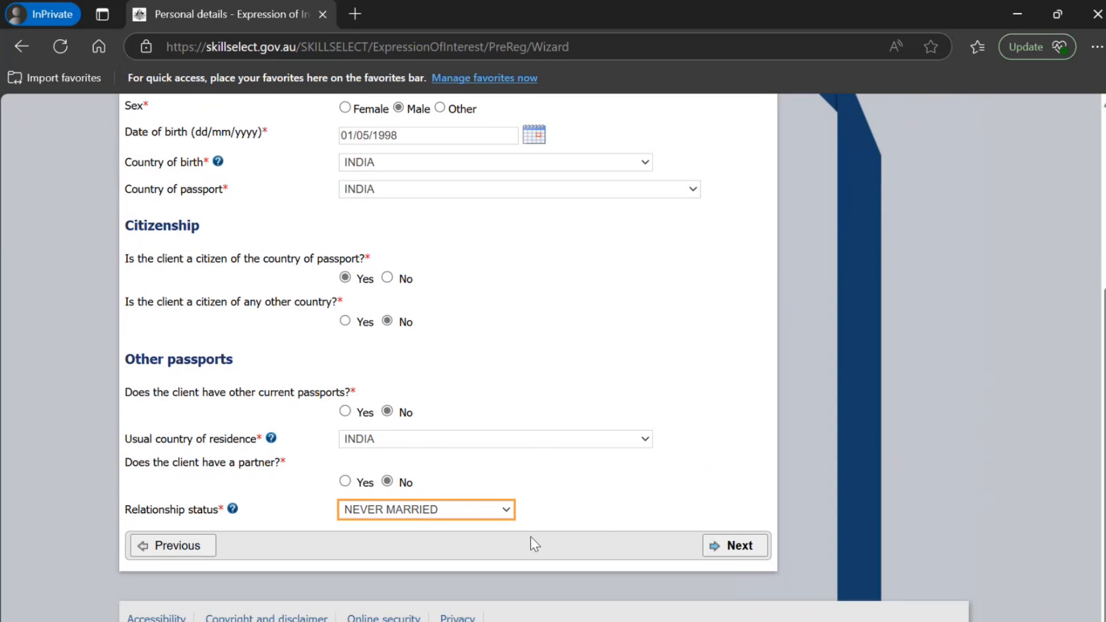
Submit the personal details, confirm that all the provided information is correct, and continue to account creation
left_click(711, 545)
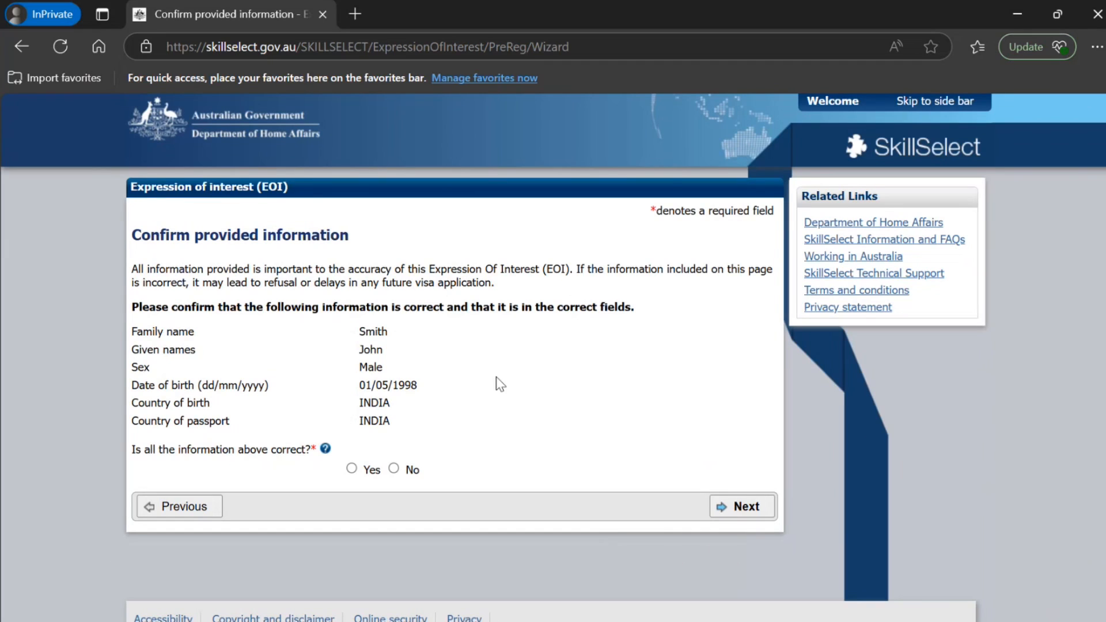
left_click(352, 469)
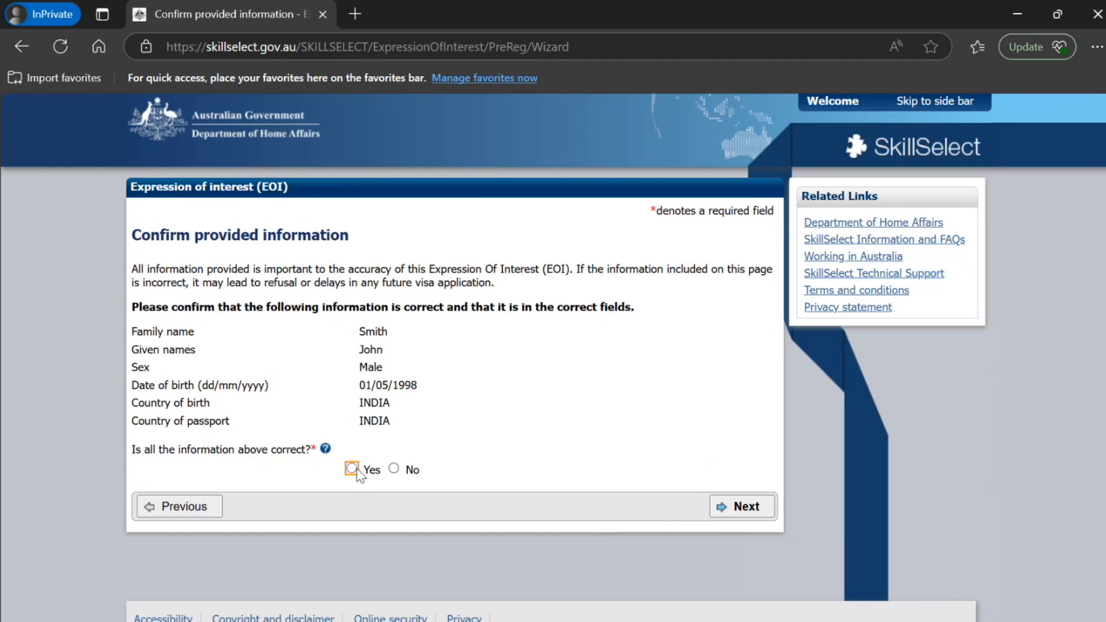
left_click(742, 507)
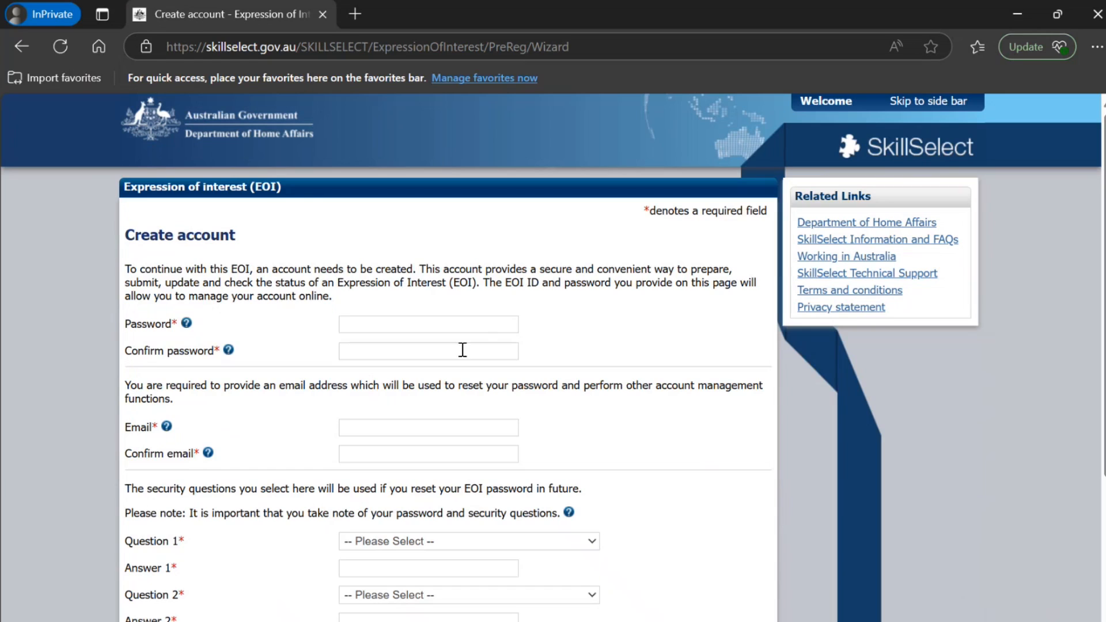
scroll(386, 401, "down", 1)
scroll(386, 401, "down", 2)
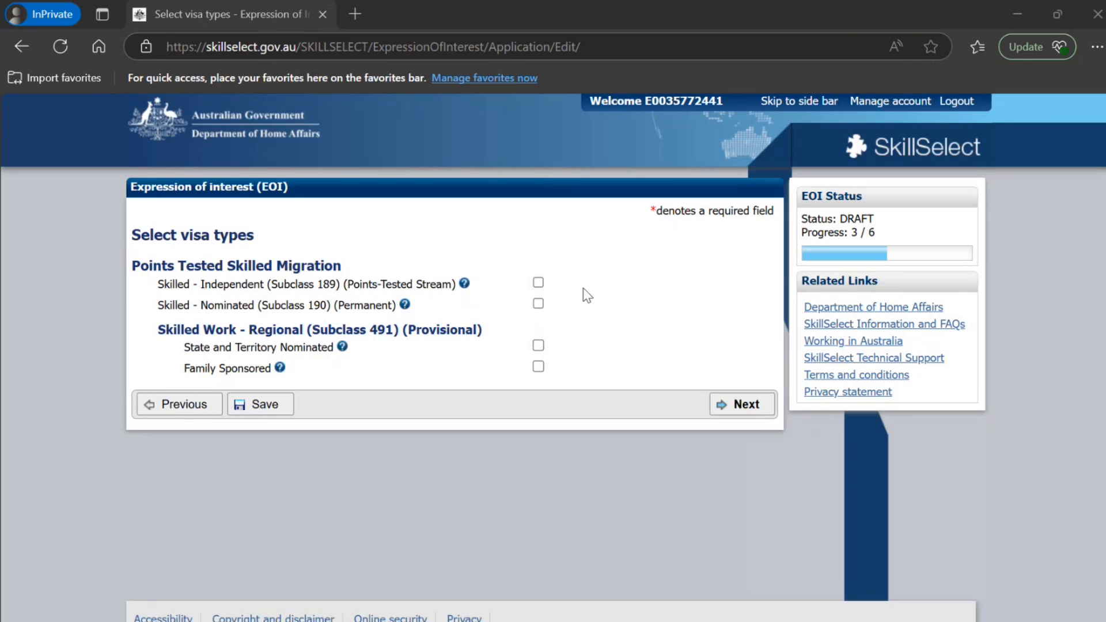
Select the Subclass 189, Subclass 190 and Subclass 491 State and Territory Nominated visa types, and continue
left_click(540, 282)
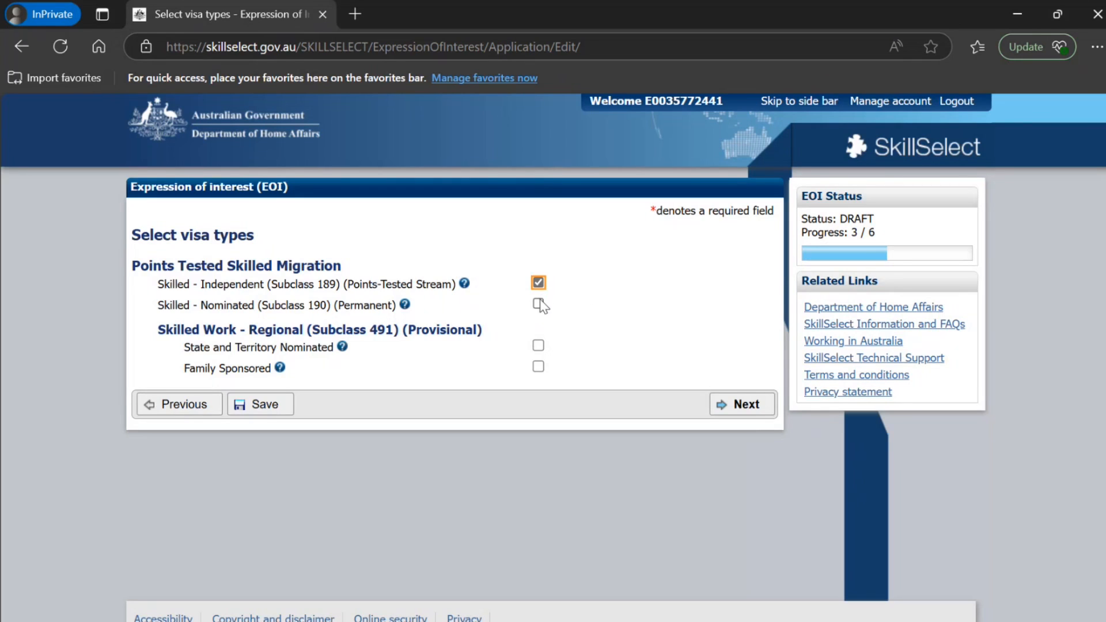
left_click(539, 304)
left_click(539, 346)
left_click(737, 410)
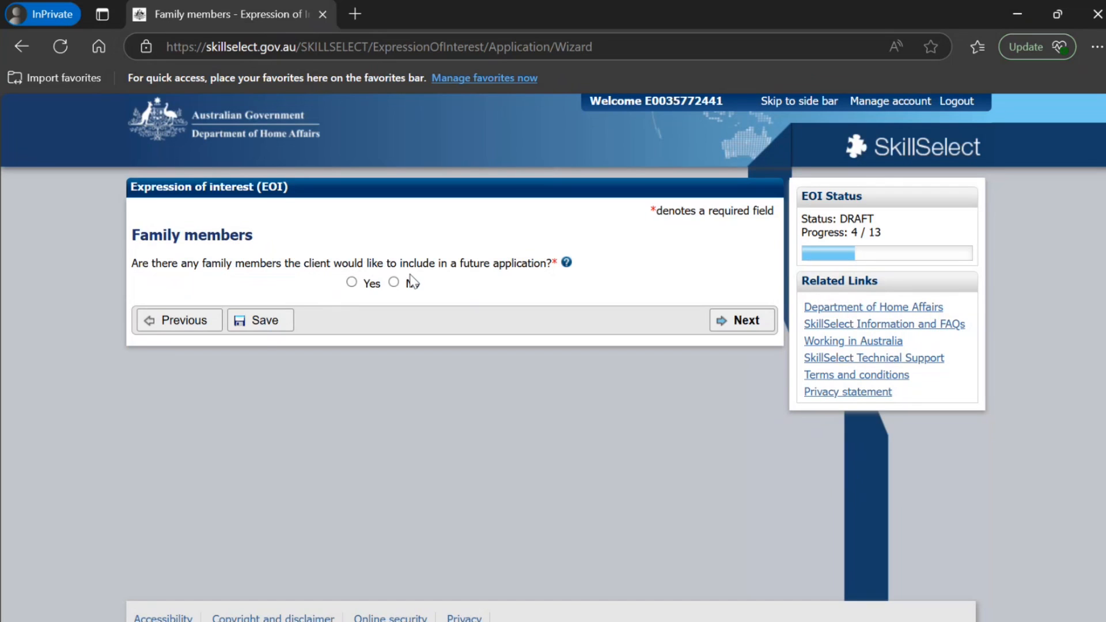
Read the help on including family members in a future application, including which relatives qualify, and close it
left_click(567, 263)
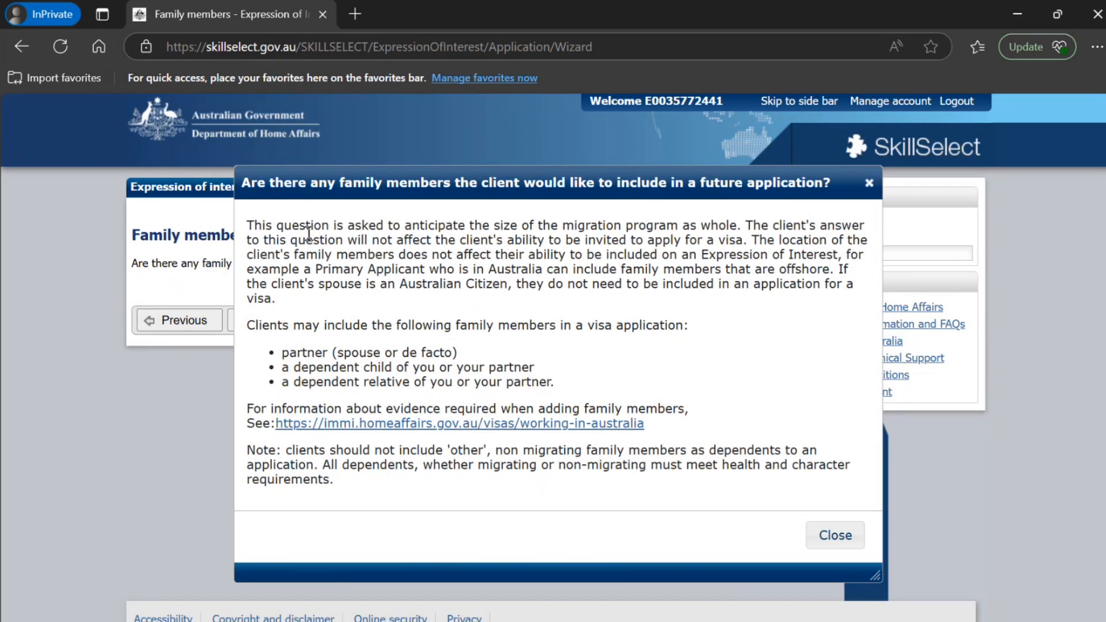
left_click_drag(313, 240, 452, 264)
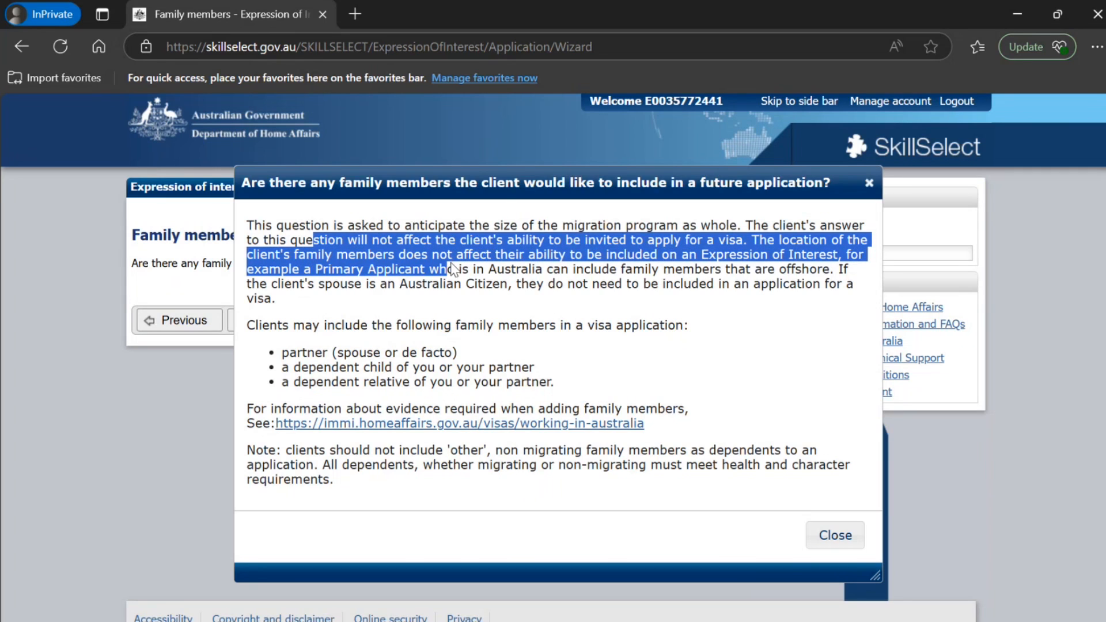
left_click_drag(395, 327, 559, 326)
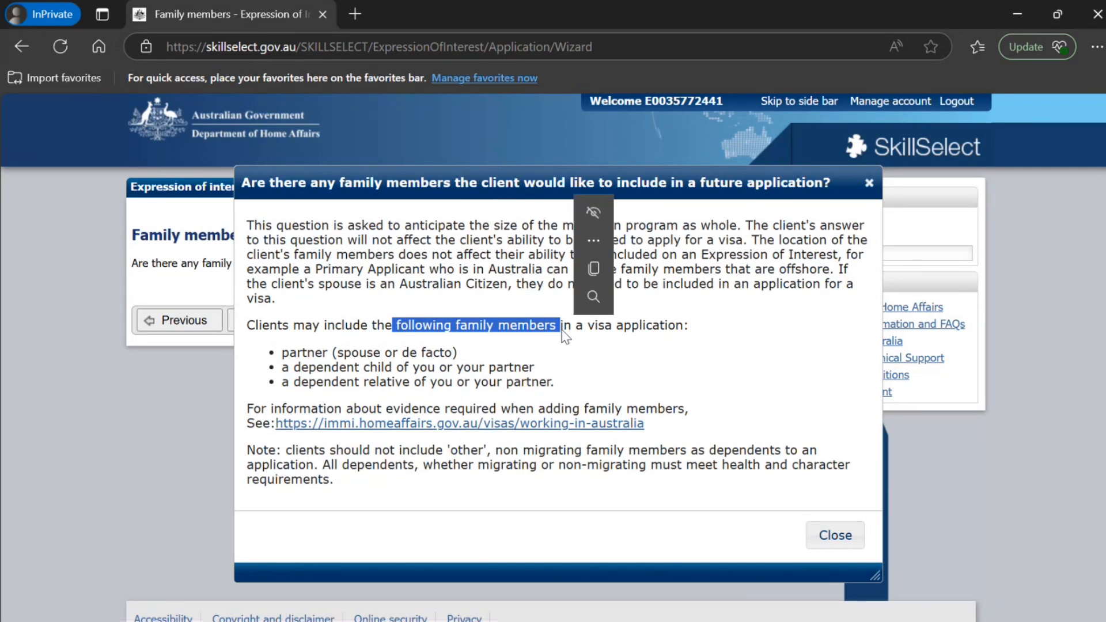
left_click_drag(332, 352, 458, 352)
left_click_drag(355, 368, 439, 367)
left_click_drag(316, 381, 526, 382)
left_click(825, 540)
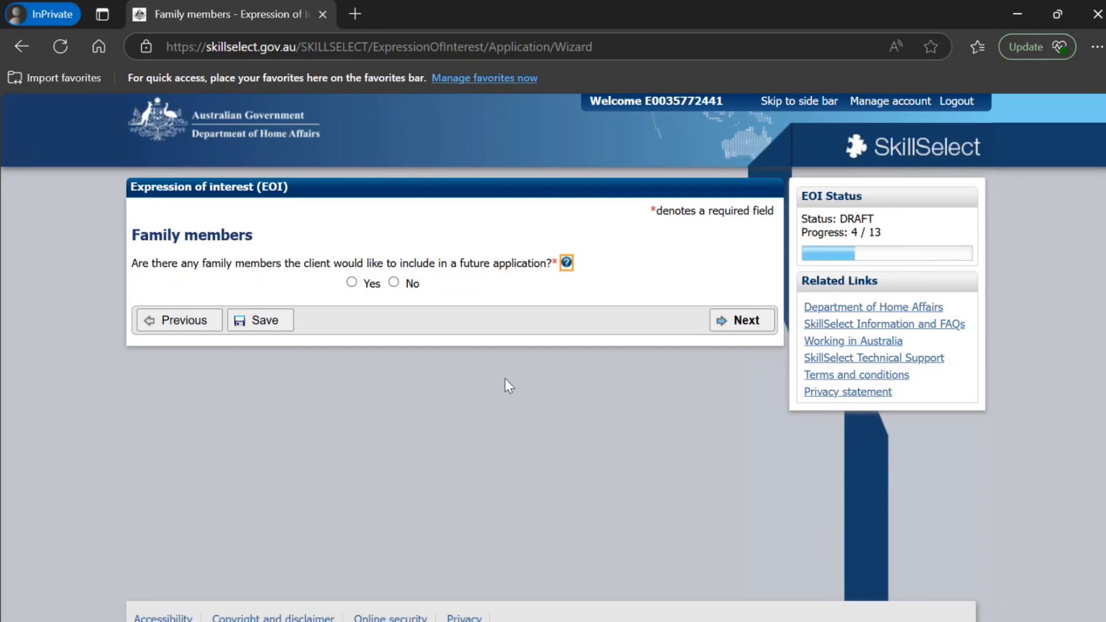
Answer No to including family members in a future application and continue to the preferred locations
left_click(394, 283)
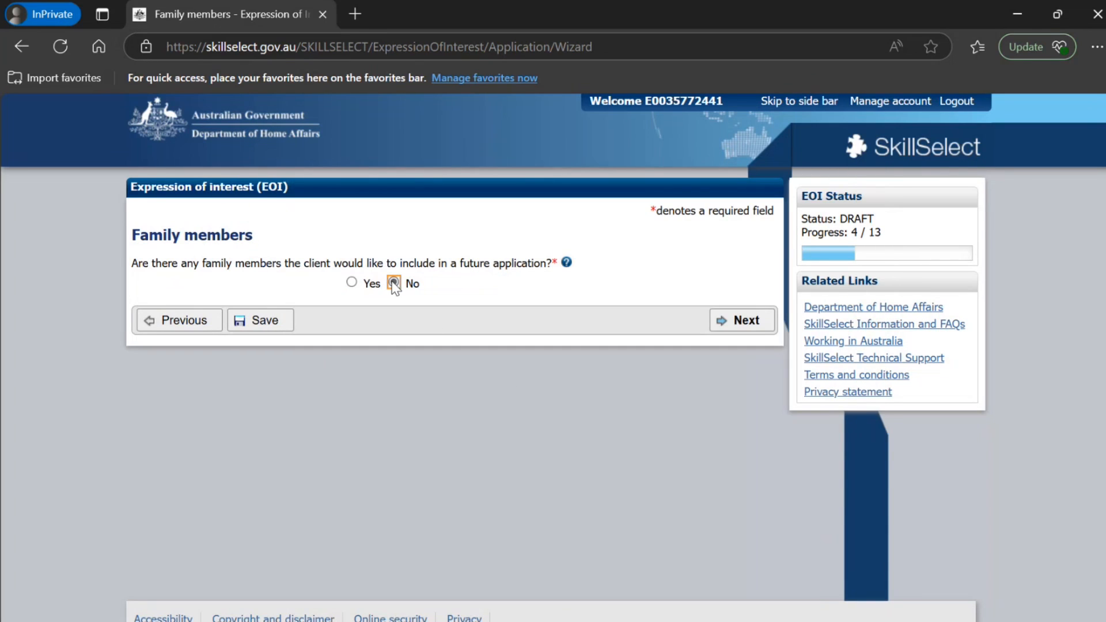
left_click(738, 321)
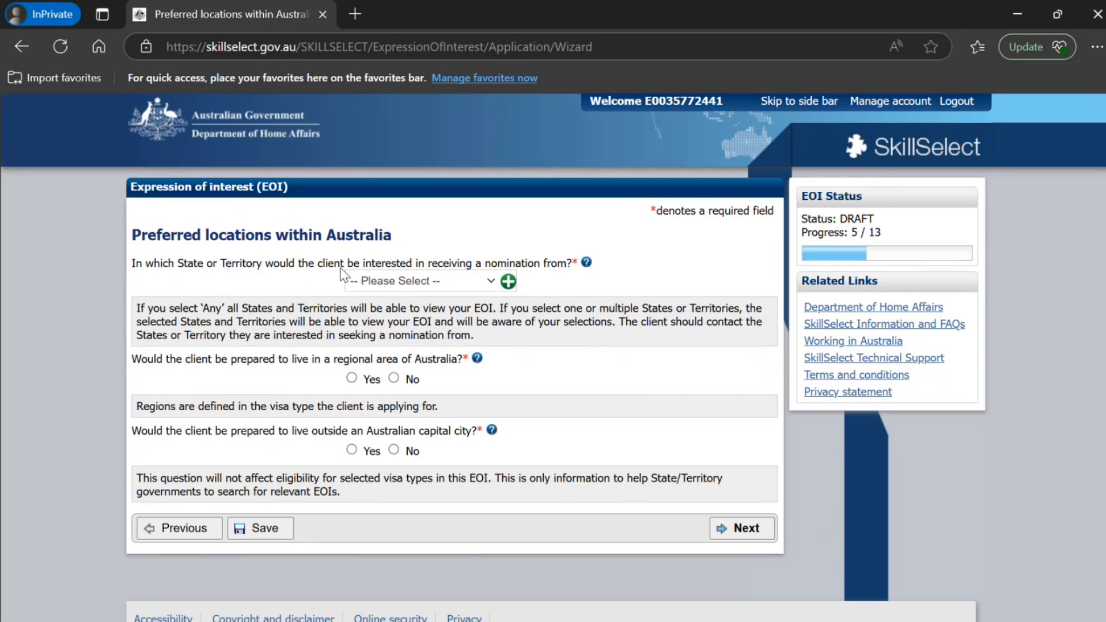
Choose Any as the nominating State or Territory, answer Yes to living regionally and outside a capital city, and continue
left_click(413, 281)
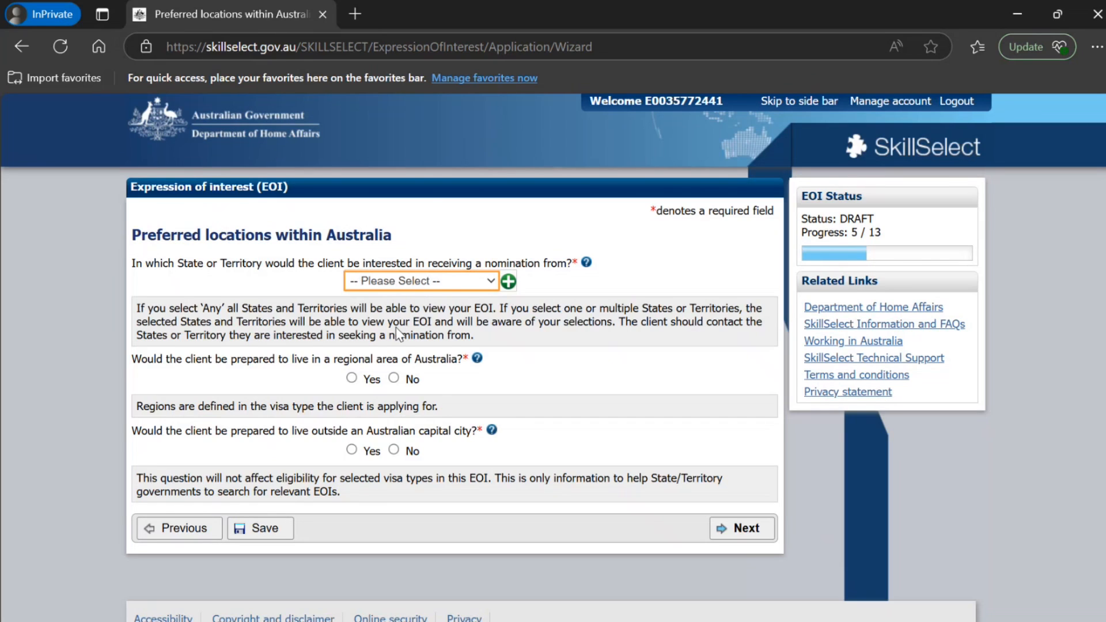
key("Down")
left_click(394, 379)
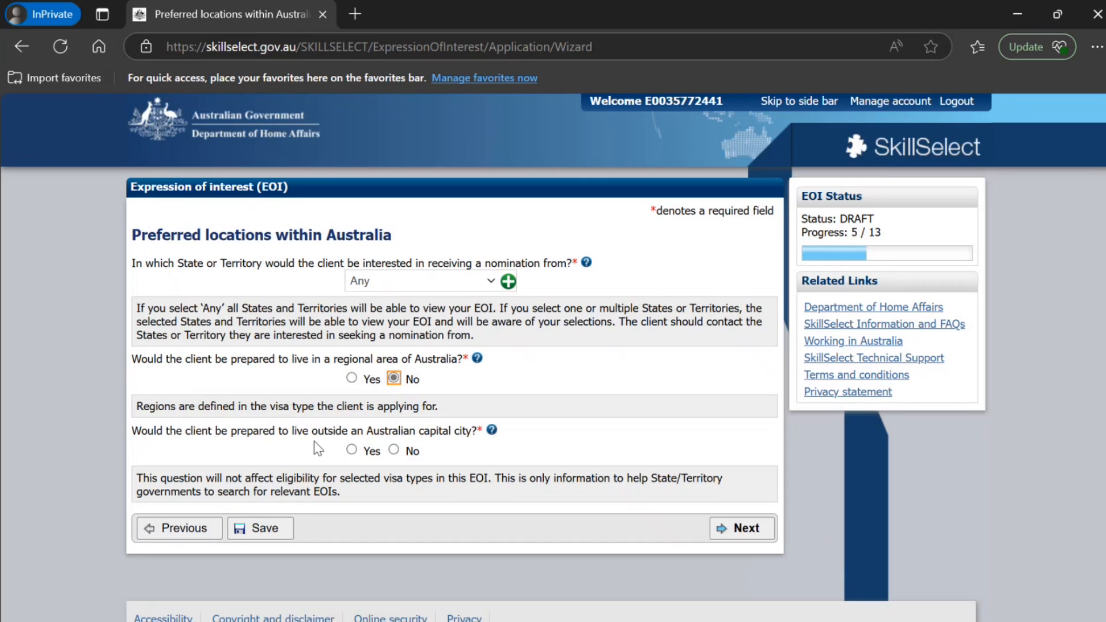
left_click(394, 450)
left_click(351, 450)
left_click(351, 378)
left_click(749, 529)
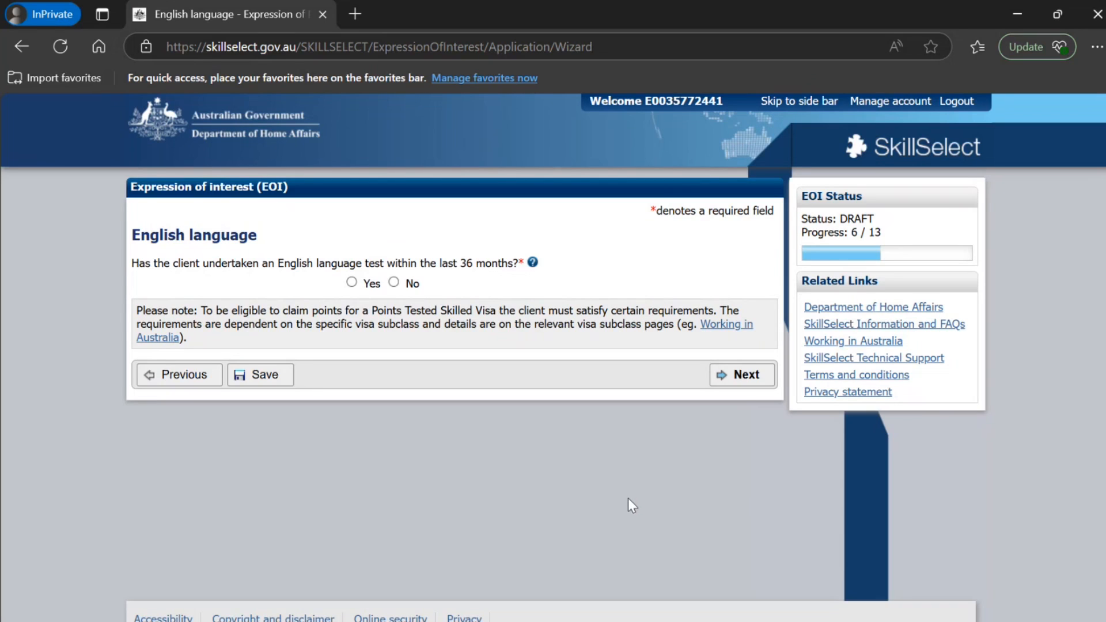
Answer Yes to a recent English test and enter IELTS, the test date 01/05/2025 and the test reference number
left_click(353, 283)
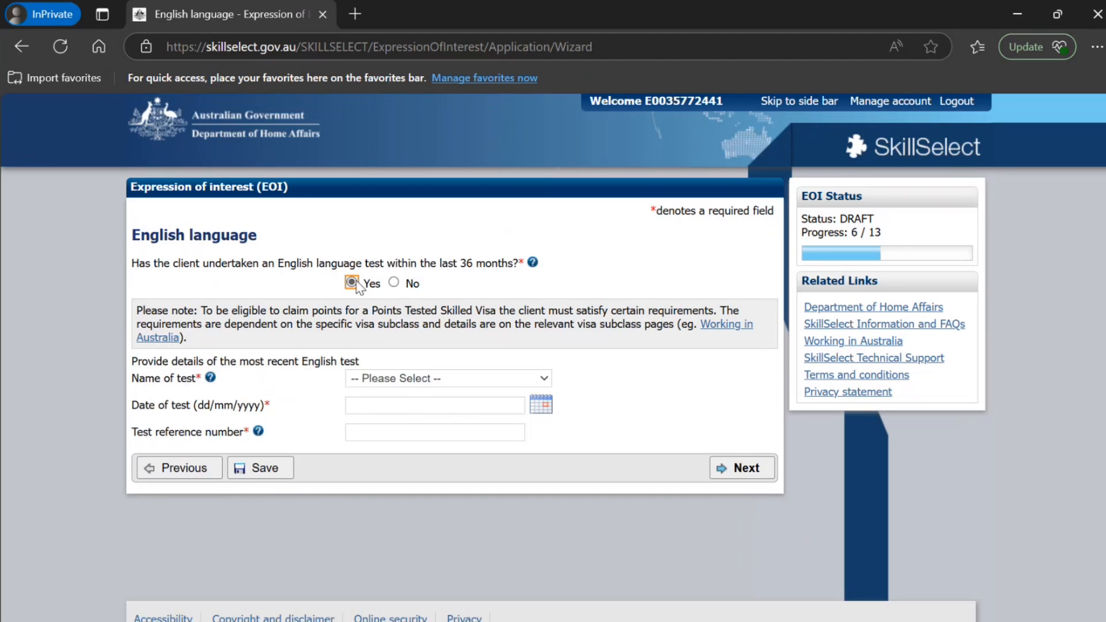
left_click(413, 379)
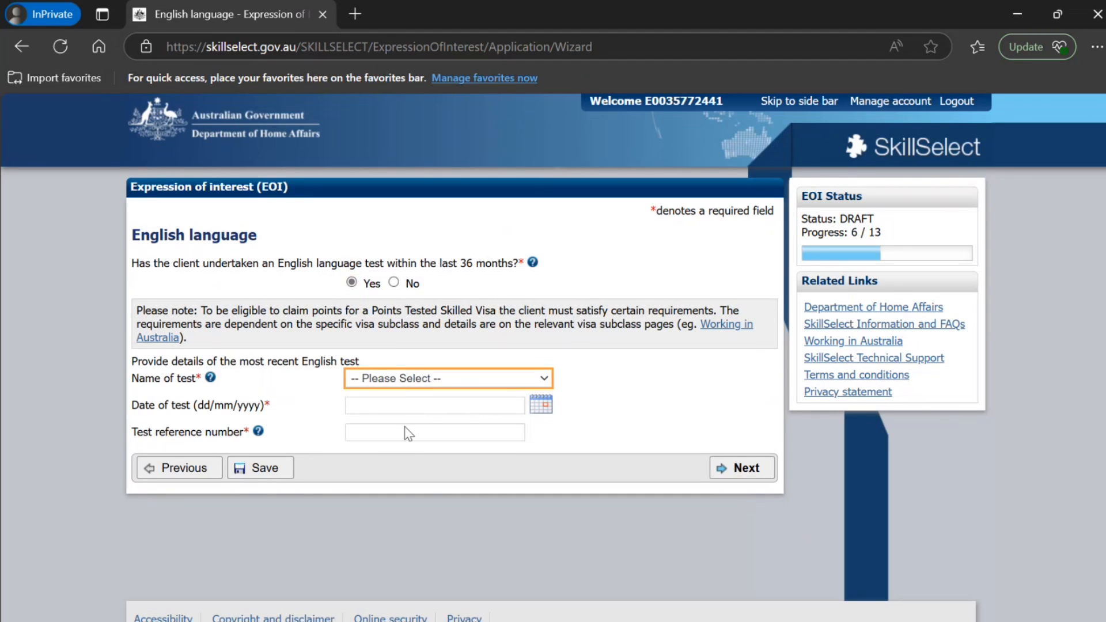
left_click(403, 448)
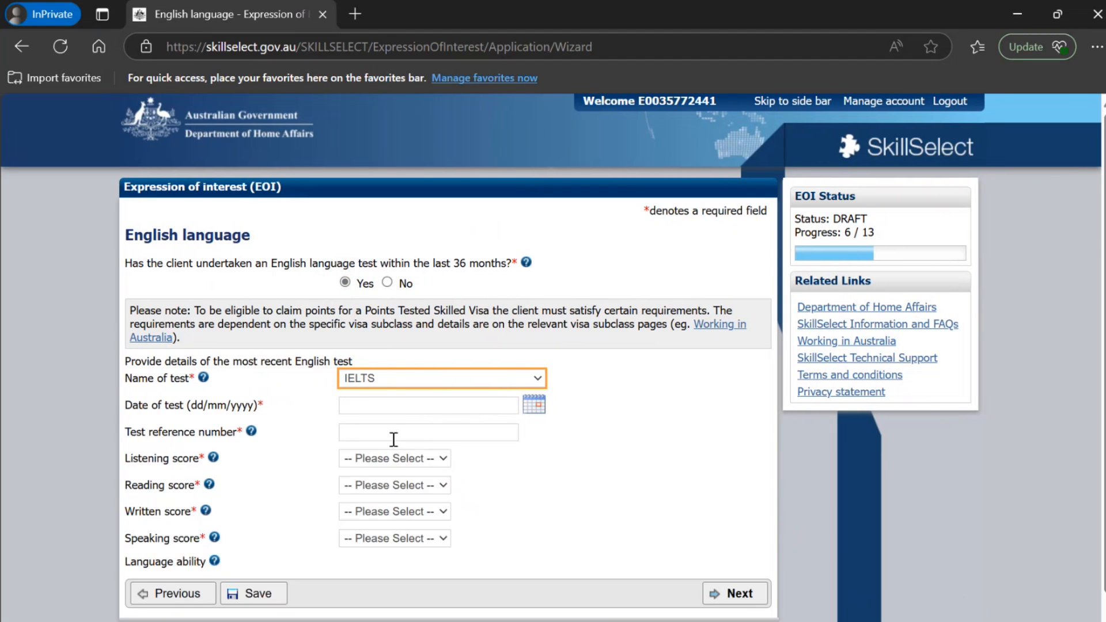
left_click(533, 412)
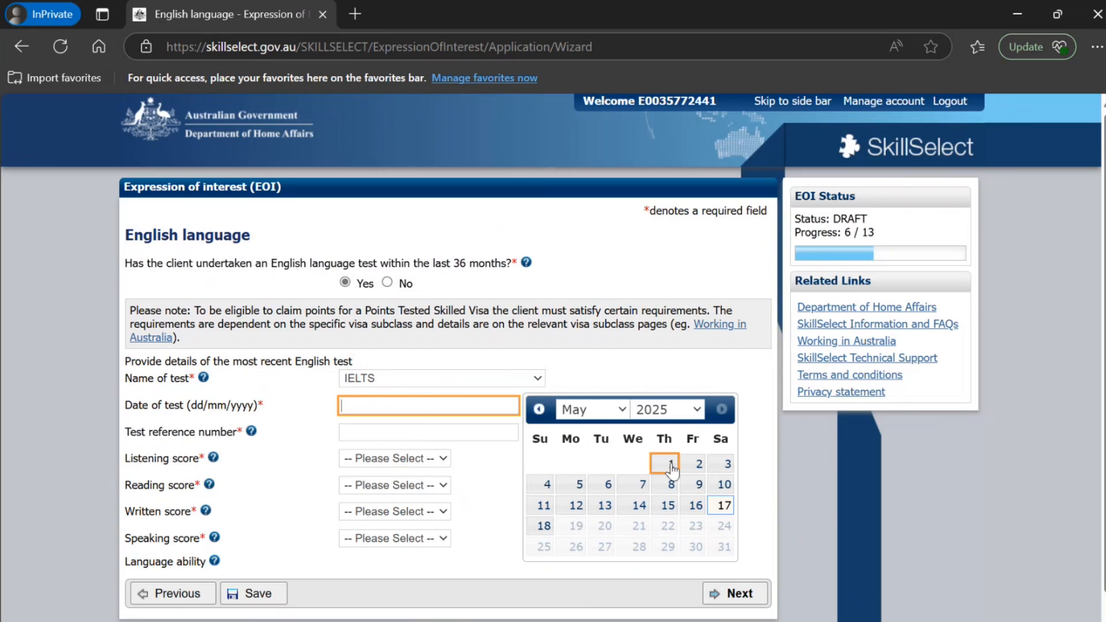
left_click(671, 464)
left_click(489, 431)
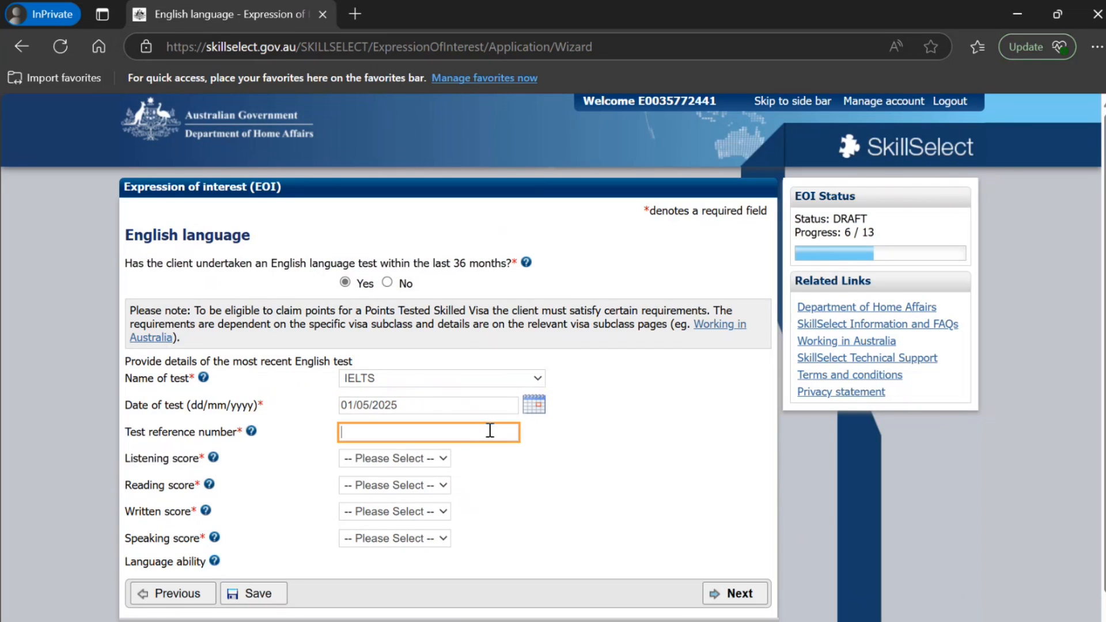
type("TR676767676")
key("Tab")
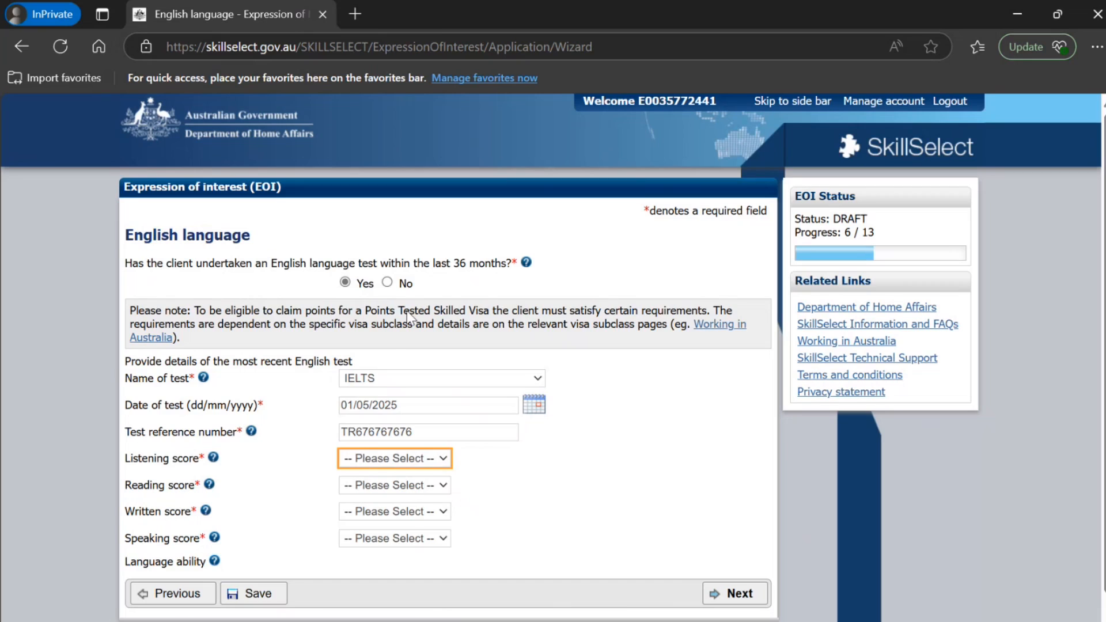
Set the listening, reading, written and speaking scores to 8.5 each and continue to the education section
left_click(375, 417)
left_click(384, 490)
left_click(388, 438)
left_click(387, 506)
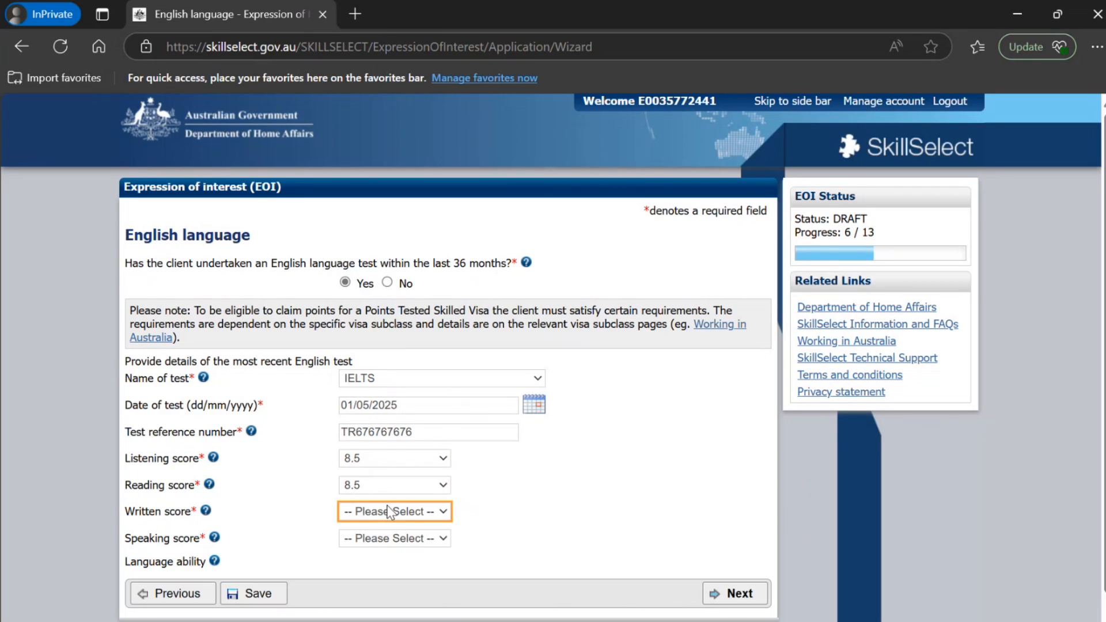
left_click(394, 465)
left_click(413, 538)
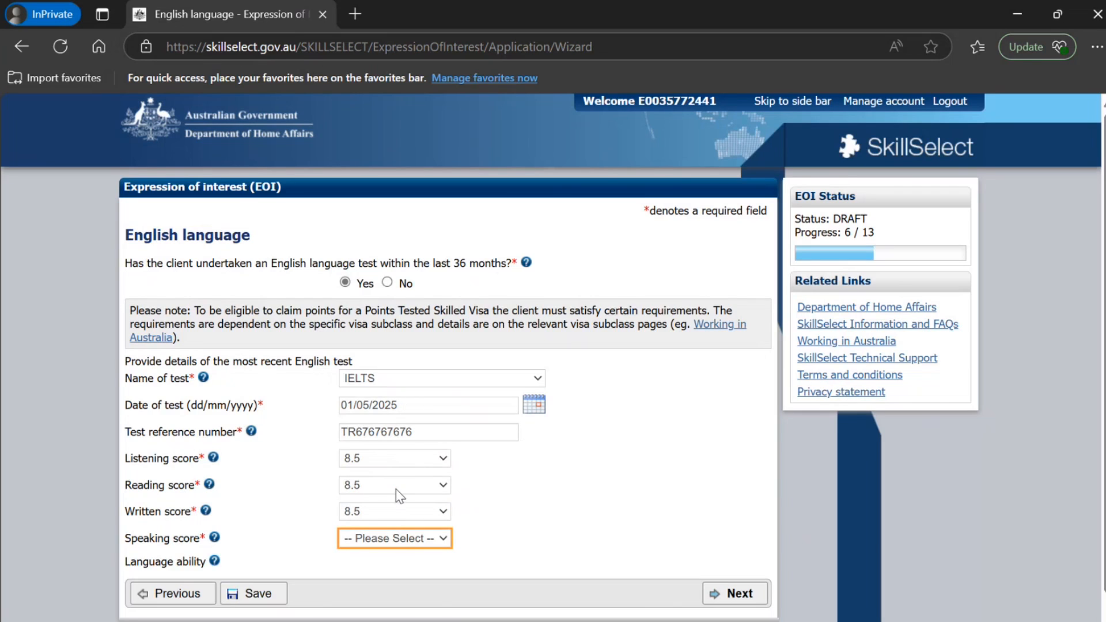
left_click(396, 490)
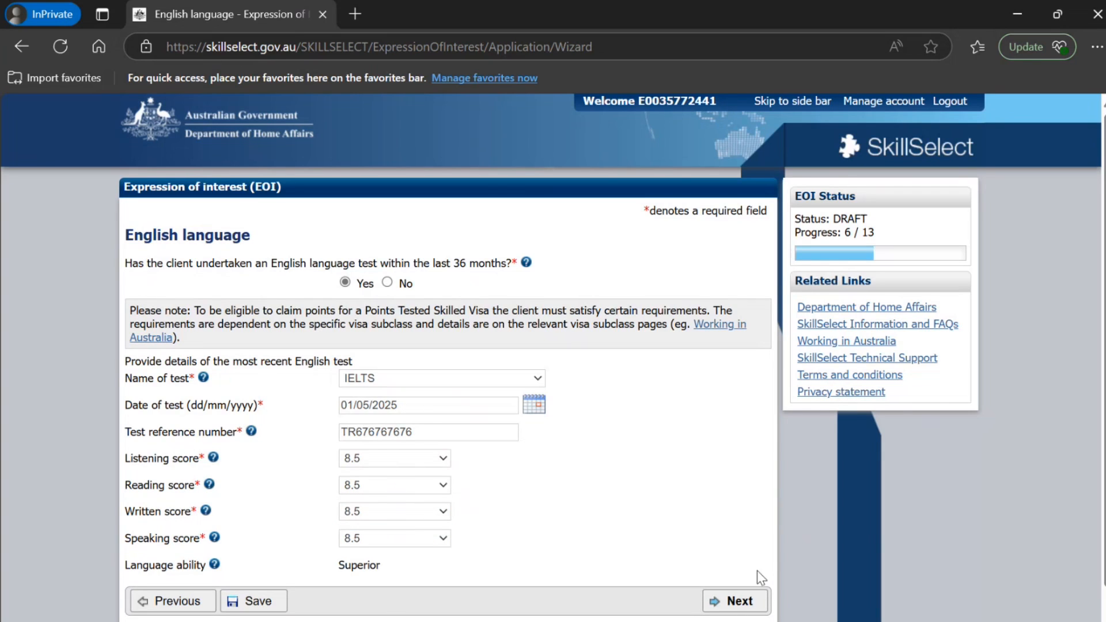
left_click(743, 601)
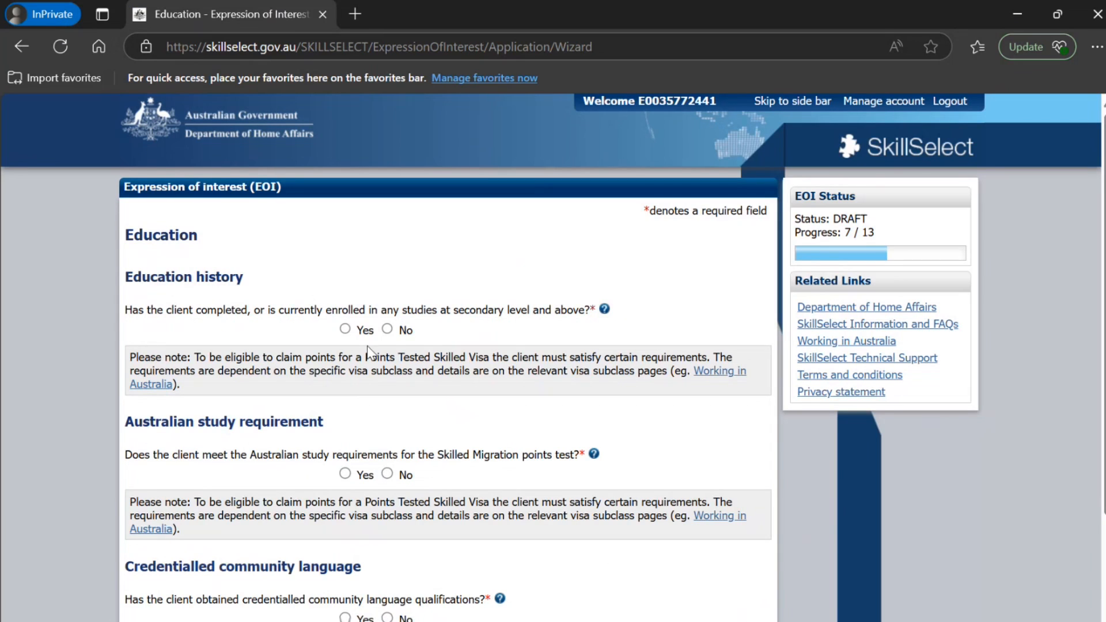
Answer Yes to completed studies and add a record for a Bachelor Degree in Science, Business or Technology with course name B.TECH in IT
left_click(345, 329)
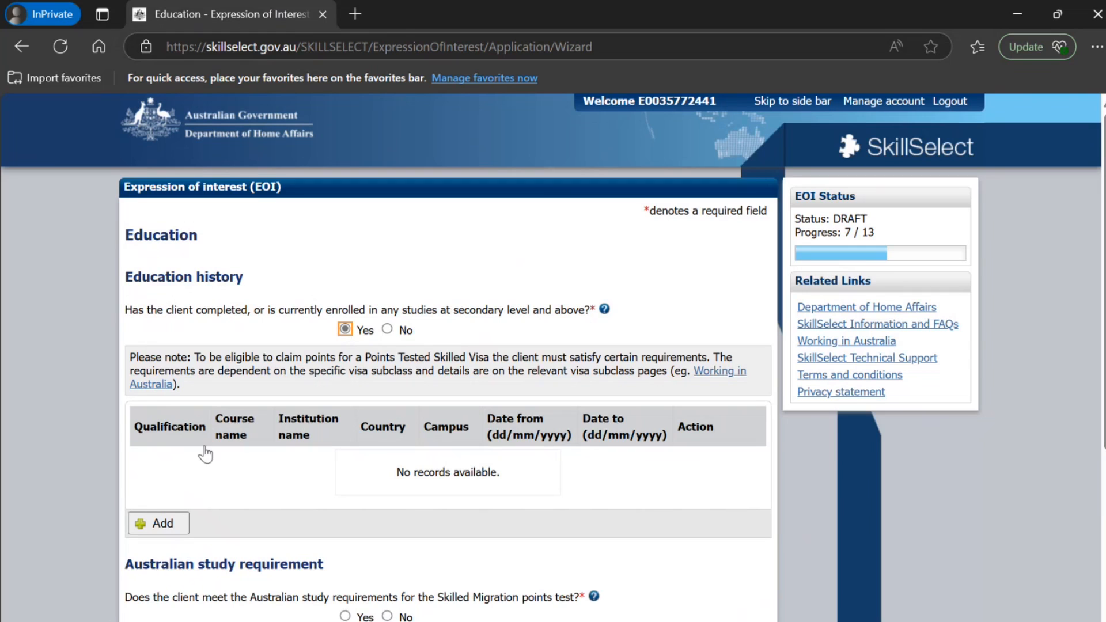
left_click(167, 527)
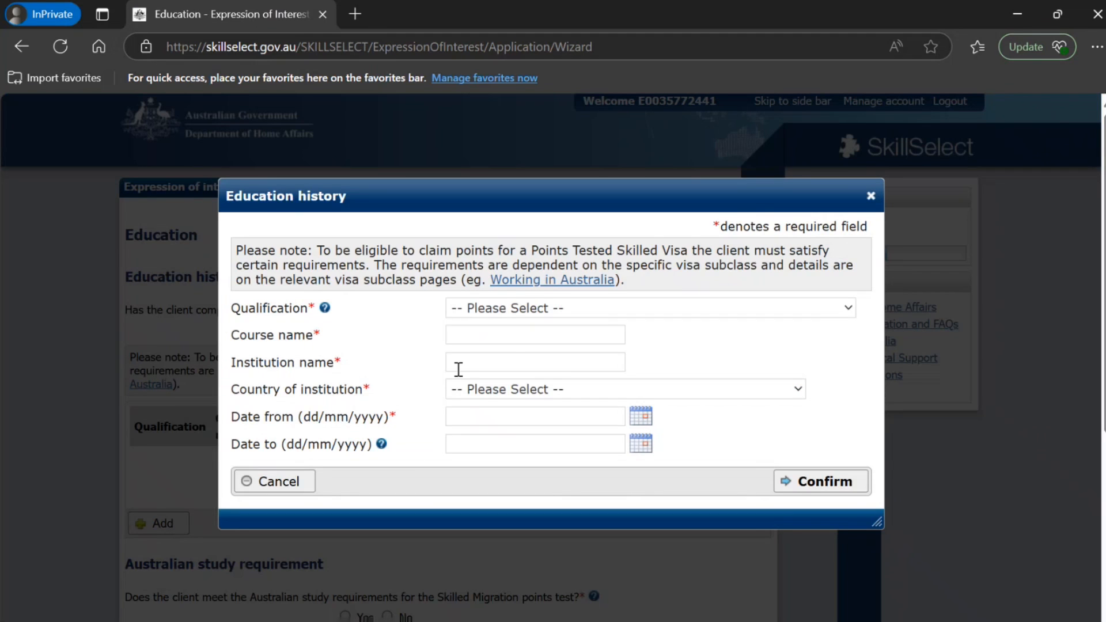
left_click(521, 316)
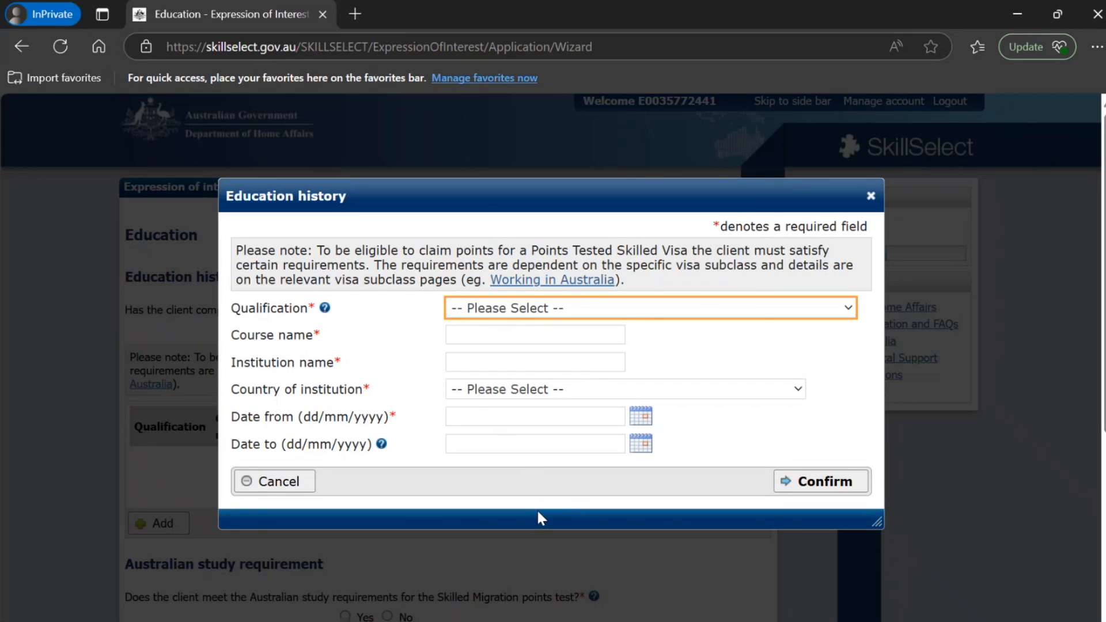
key("Down")
left_click(498, 338)
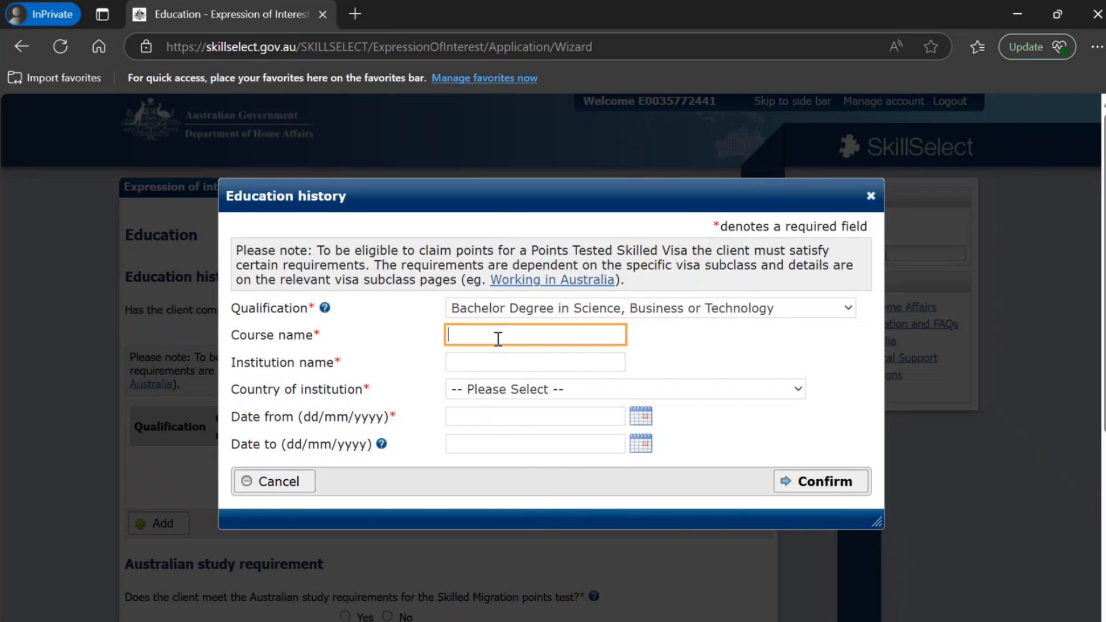
type("B.TECH in IT")
key("Tab")
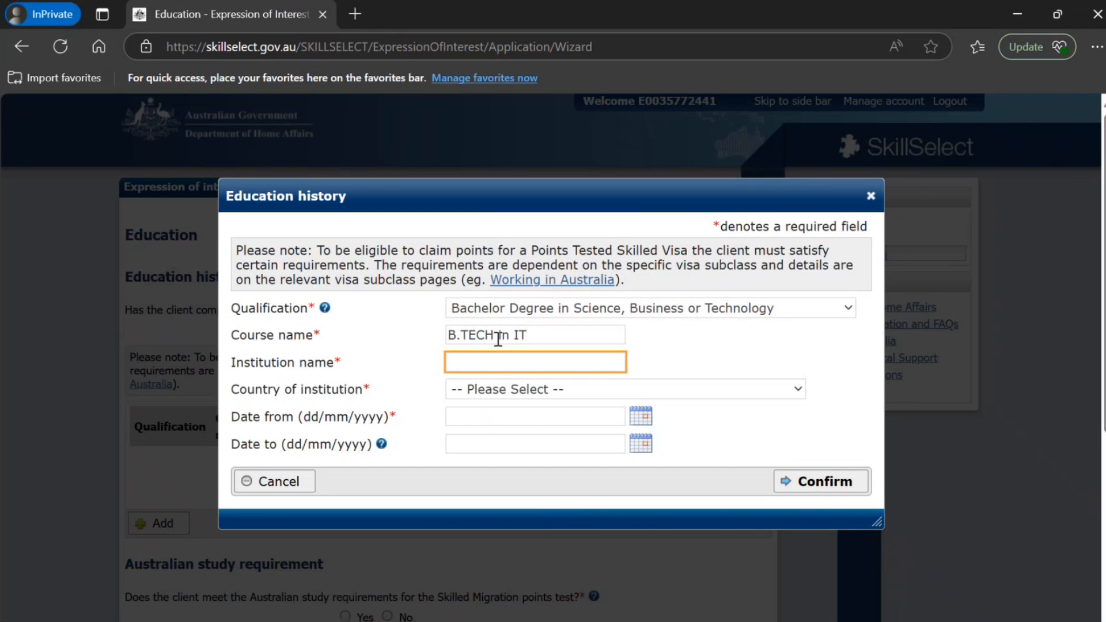
Enter New DELHI IT COLLEGE as the institution name and INDIA as its country
type("New DELHI IT COLLEGA")
key("BackSpace")
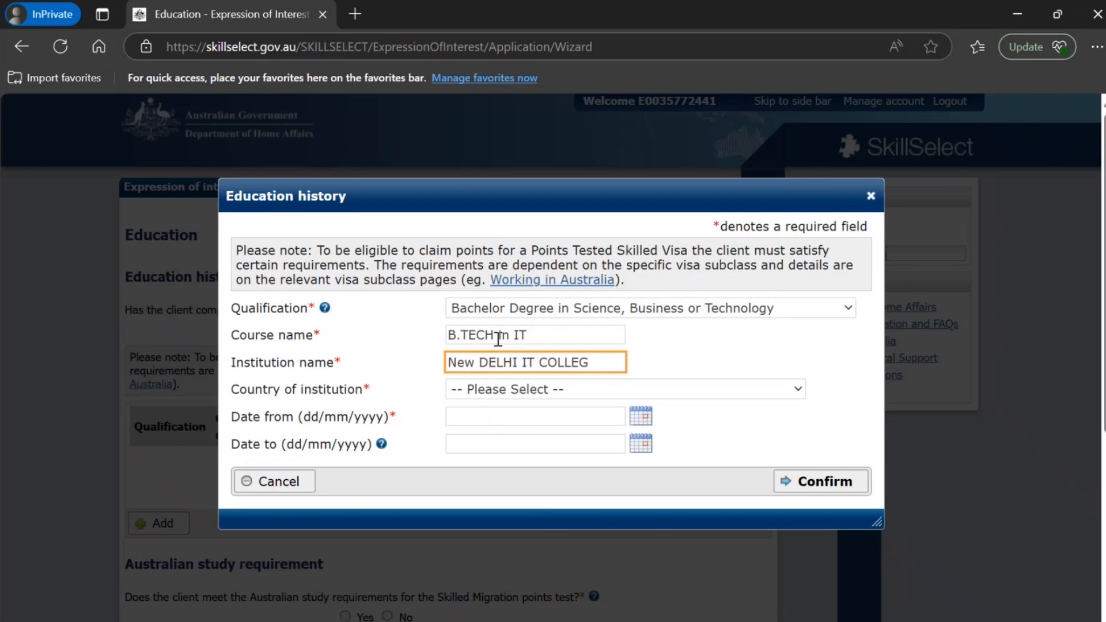
type("E")
key("Tab")
type("in")
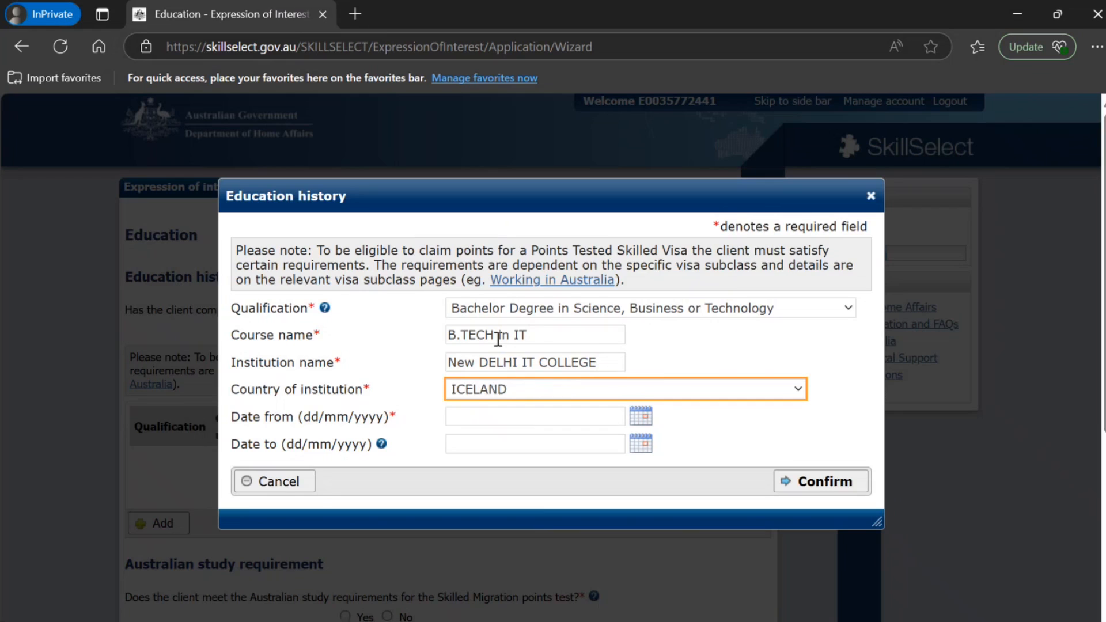
key("Tab")
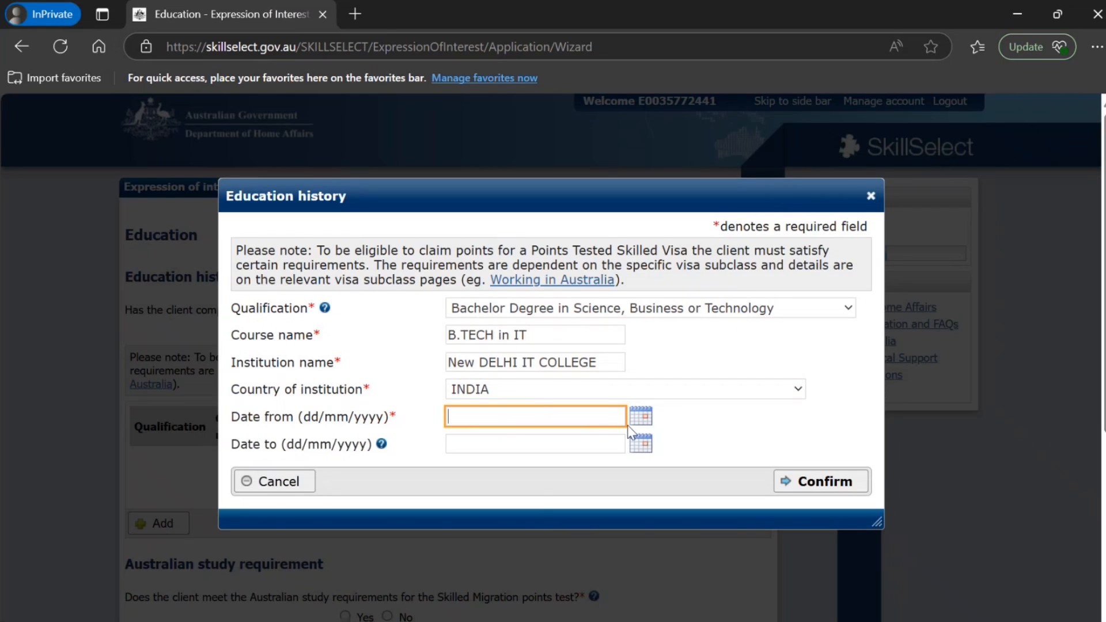
Set the study period from 01/05/2016 to 01/05/2020 and confirm the education record
left_click(651, 422)
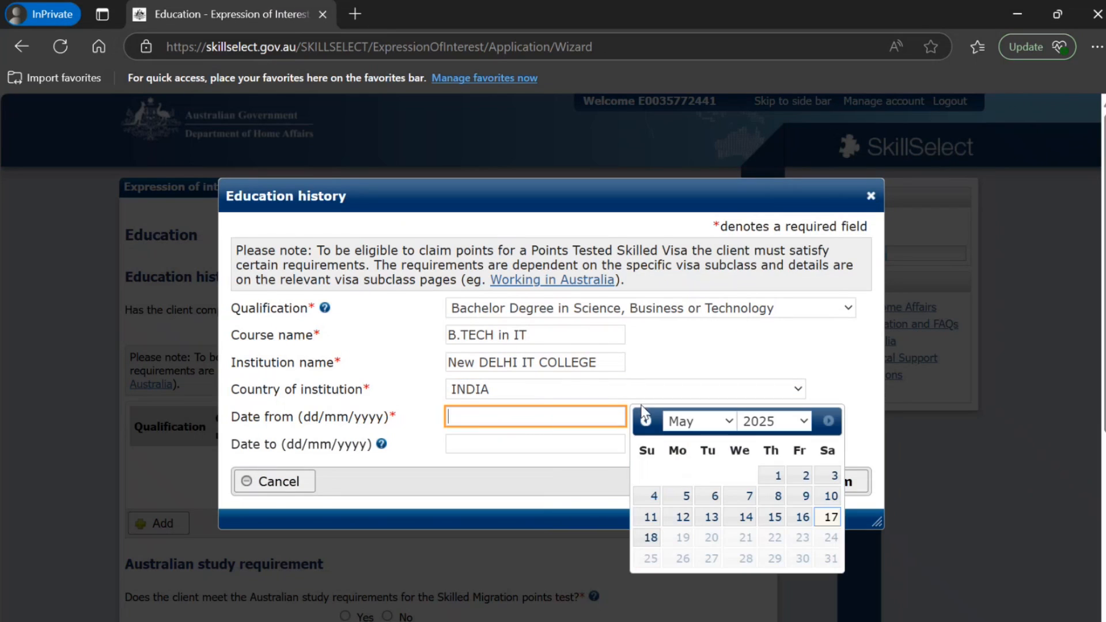
left_click(758, 423)
type("2016")
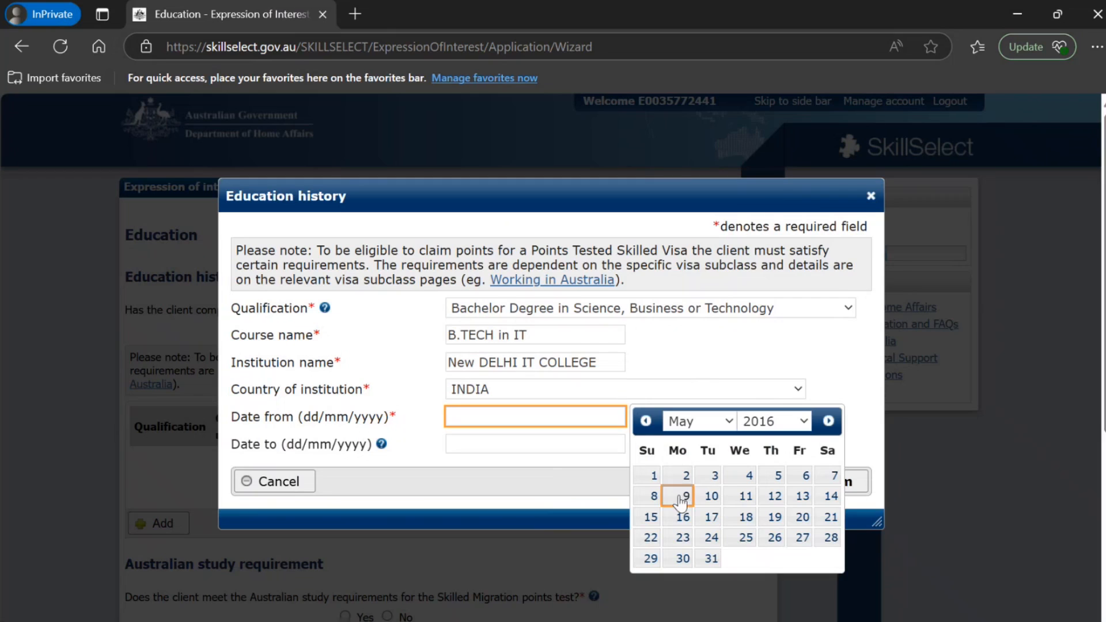
left_click(659, 482)
left_click(648, 444)
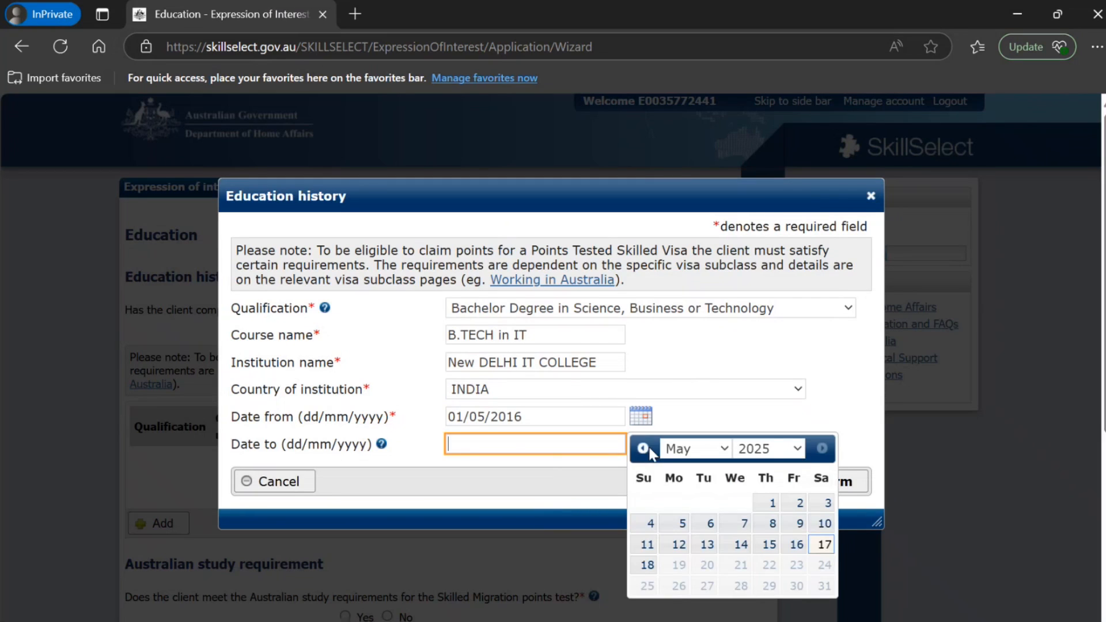
left_click(774, 453)
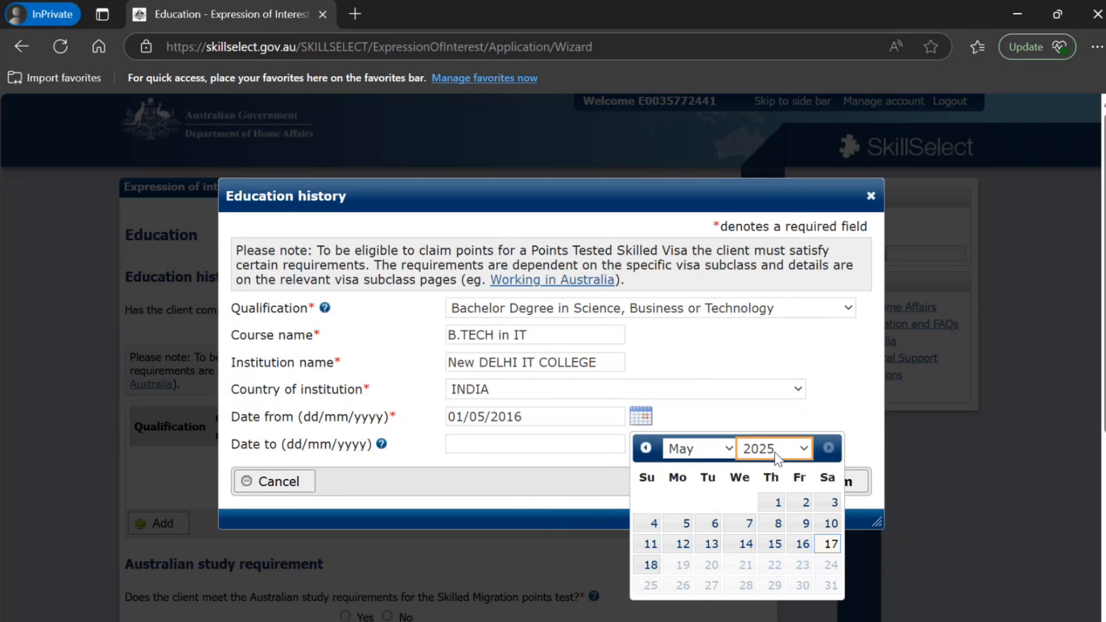
left_click(767, 327)
left_click(806, 503)
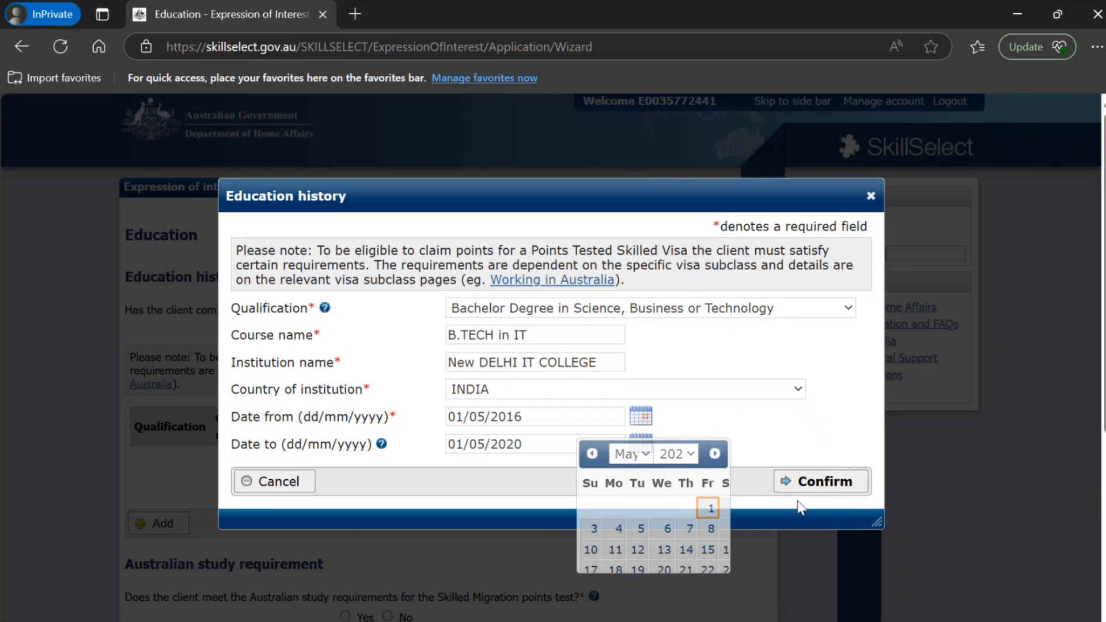
left_click(821, 482)
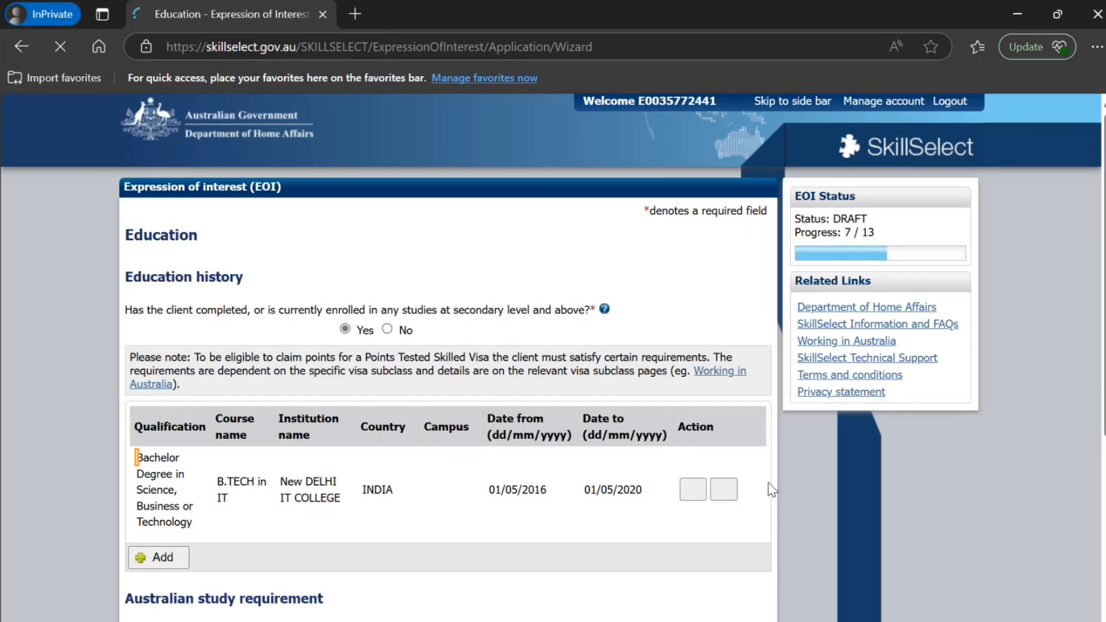
Answer No to the Australian study requirement and to credentialled community language qualifications, and continue to the skills assessment
scroll(592, 468, "down", 4)
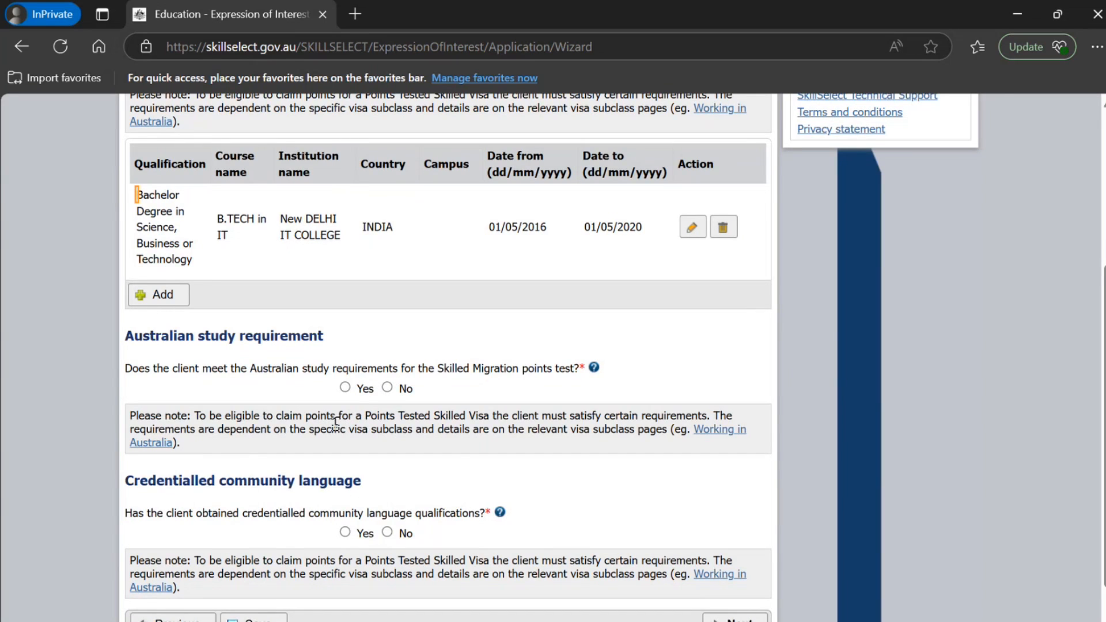
left_click(345, 386)
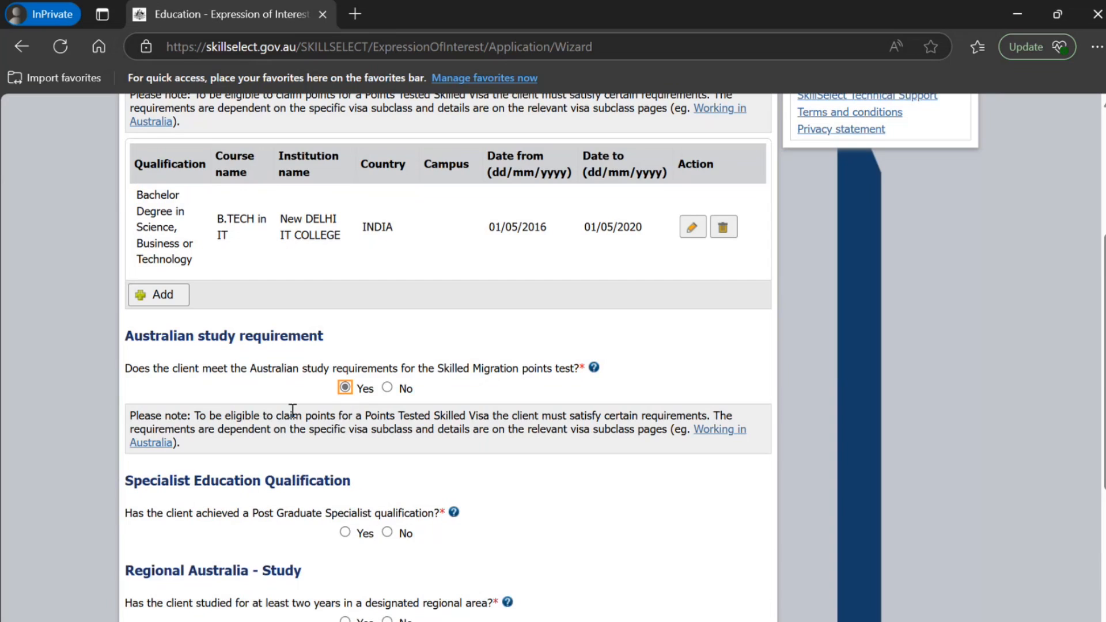
scroll(270, 425, "down", 3)
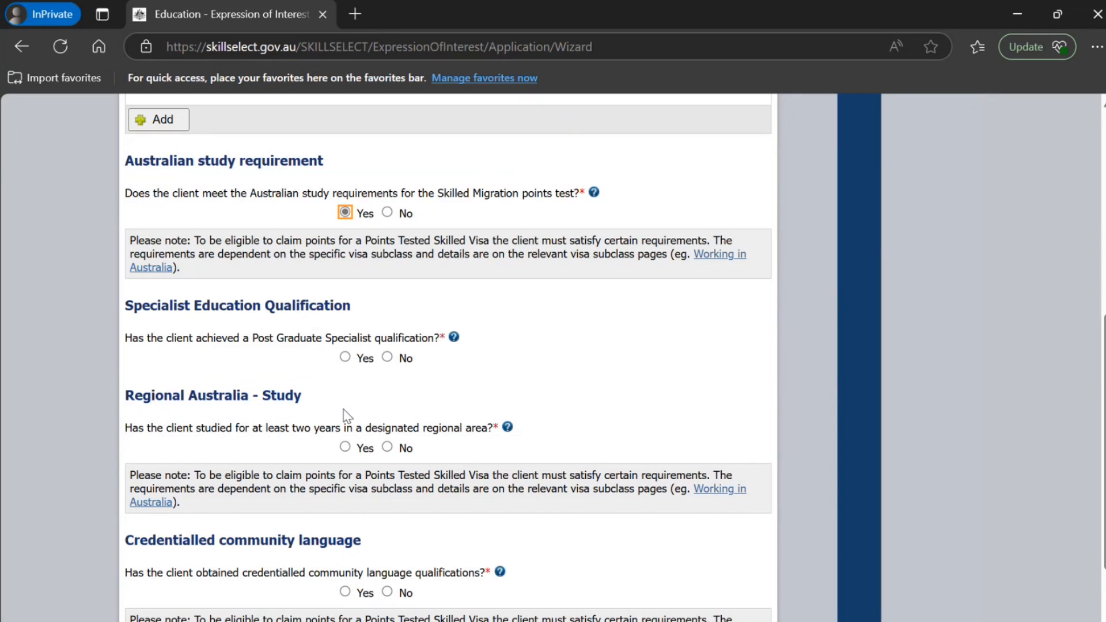
left_click(387, 357)
left_click(387, 212)
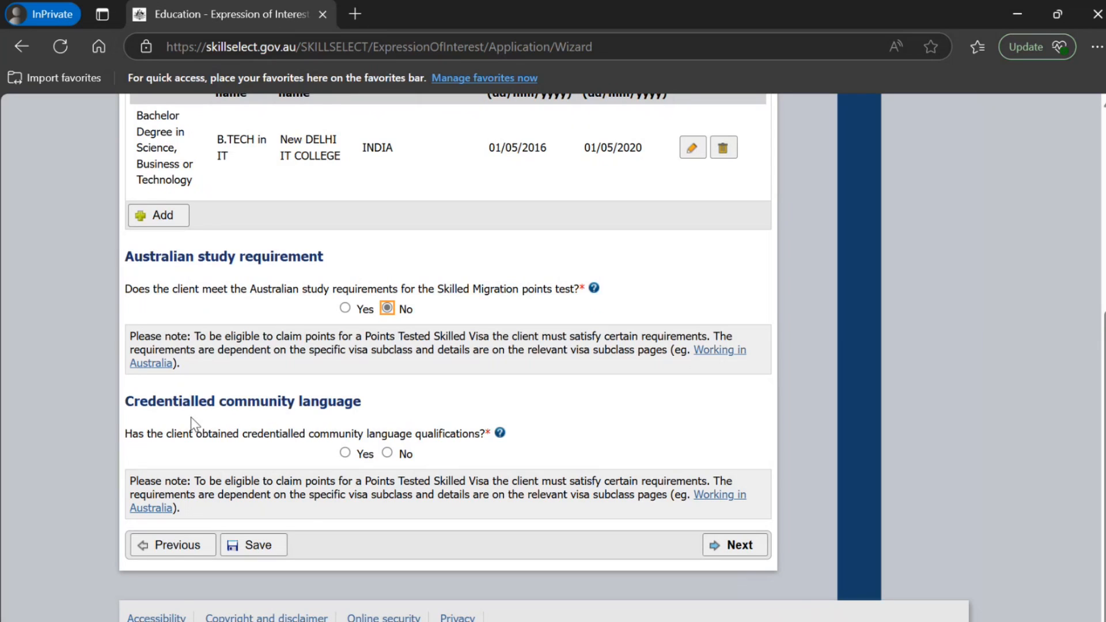
left_click(387, 453)
left_click(736, 545)
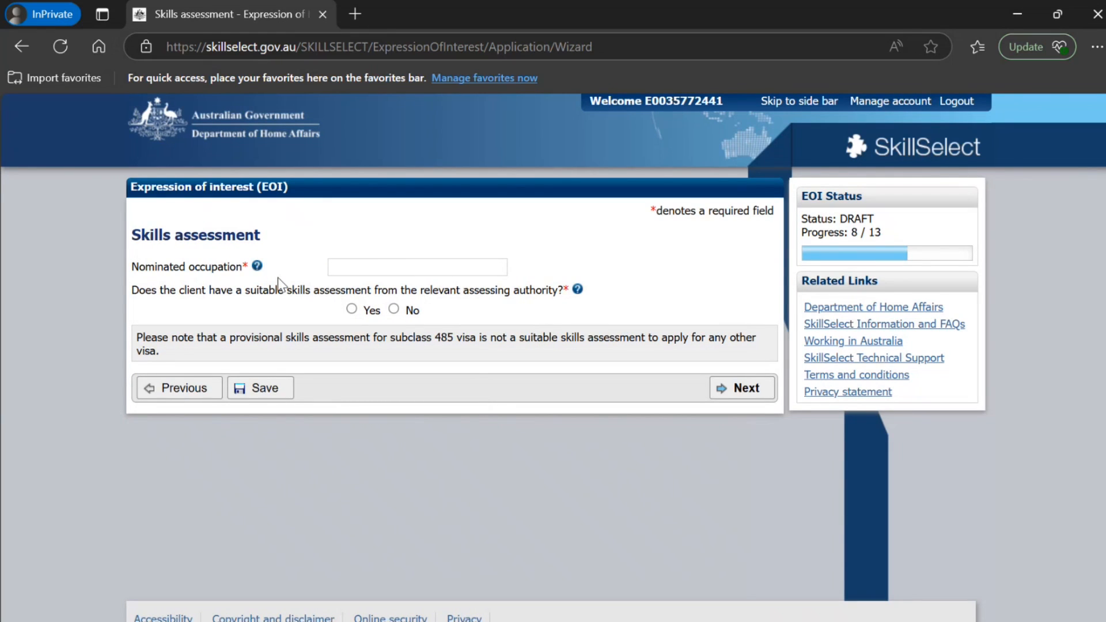
Set the nominated occupation to Analyst Programmer - 261311 and answer Yes to having a suitable skills assessment
left_click(368, 269)
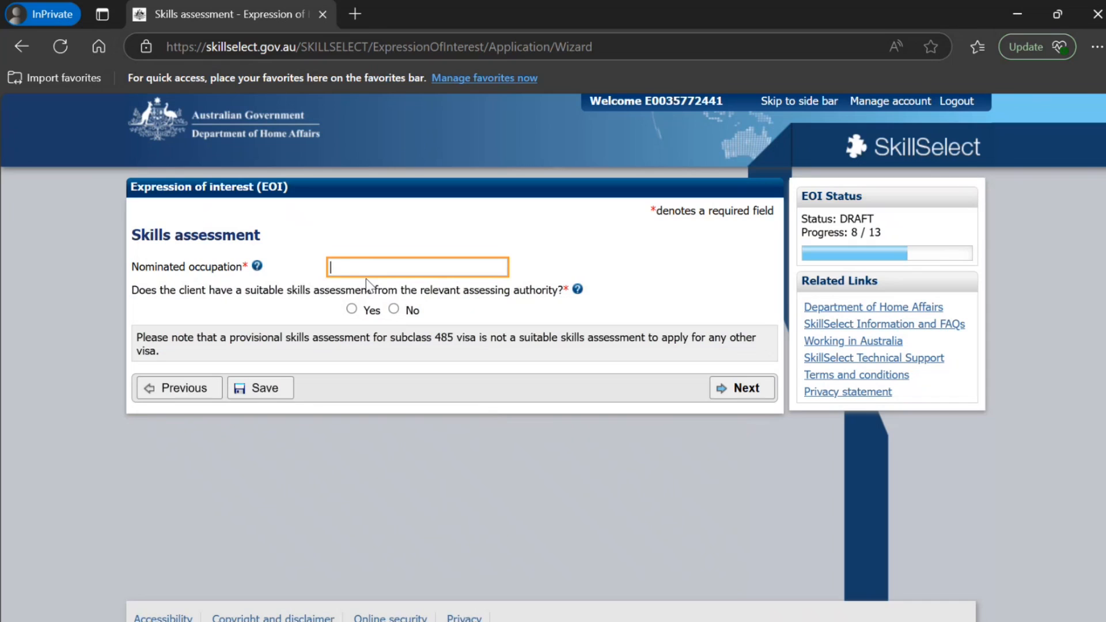
type("2613")
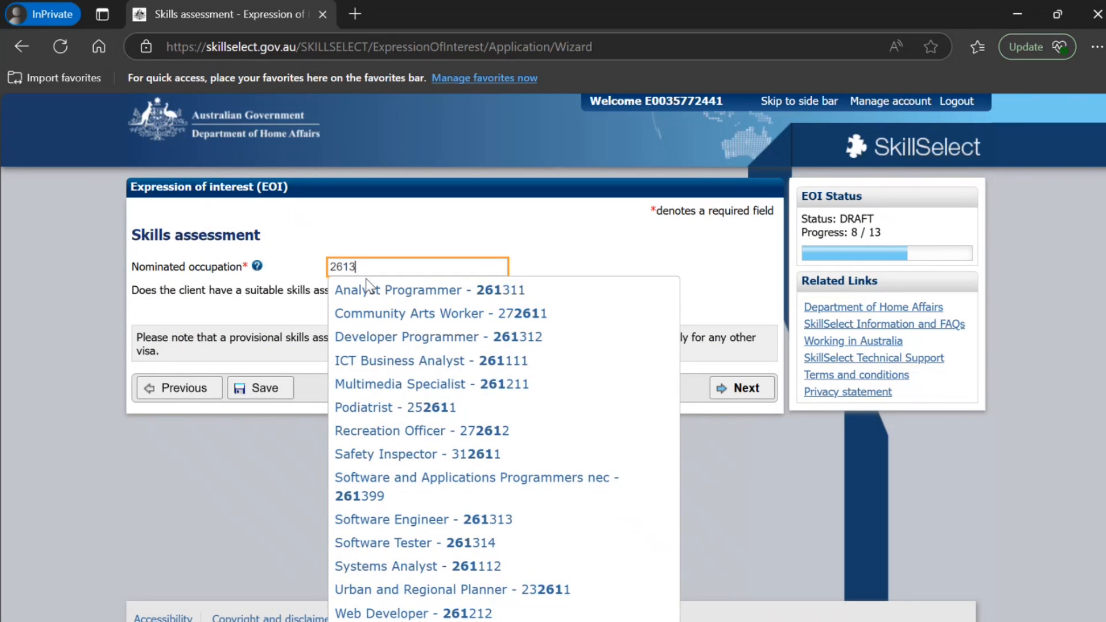
left_click(372, 288)
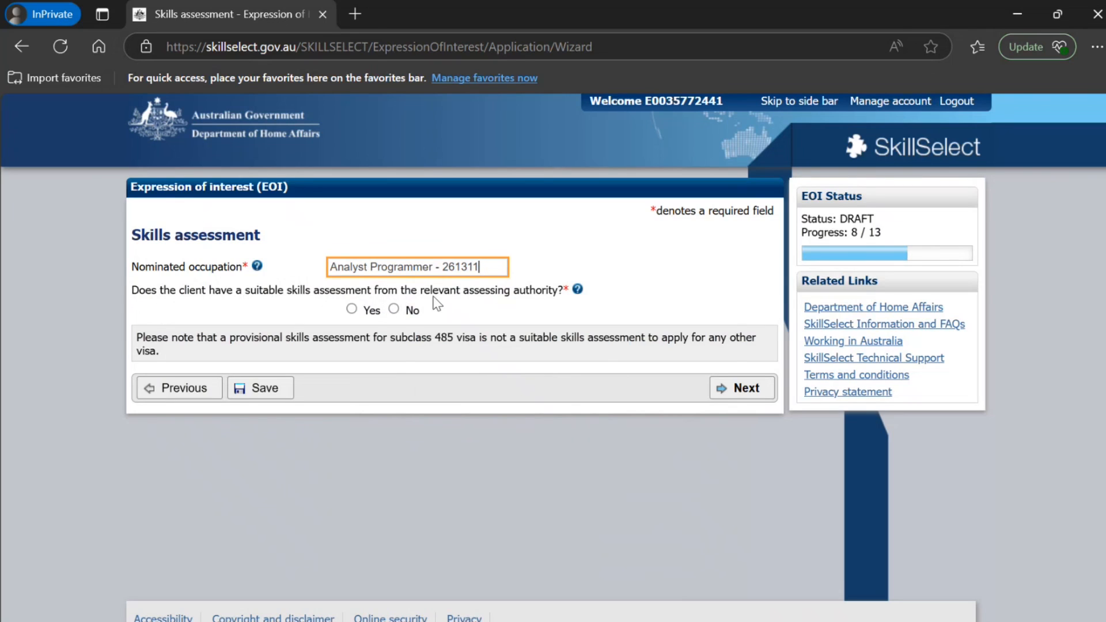
left_click(352, 309)
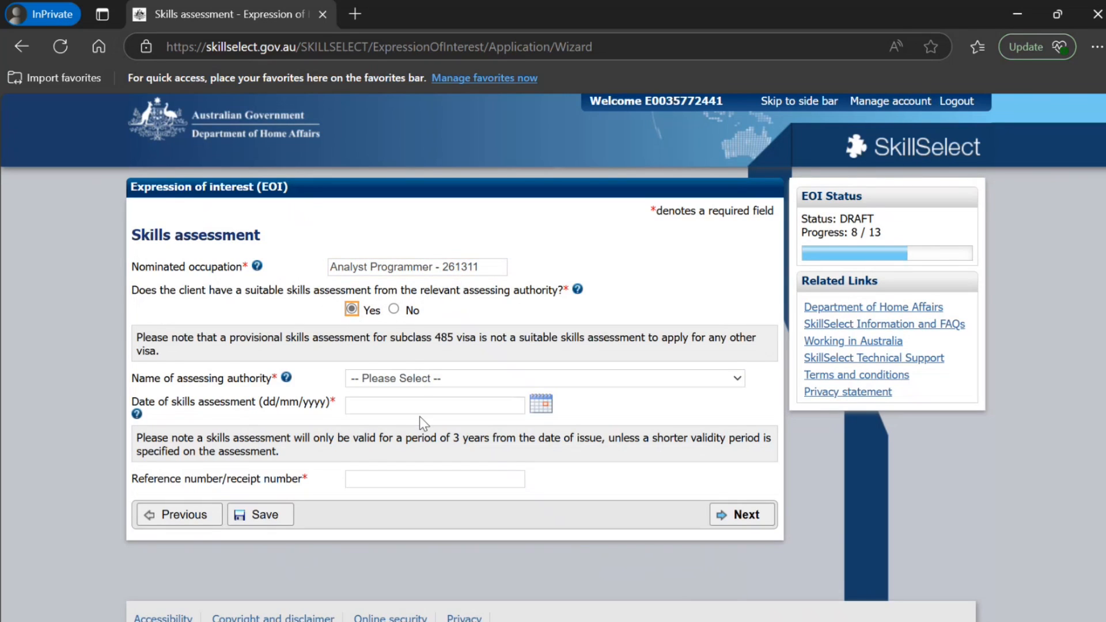
Enter Australian Computer Society Incorporated as the assessing authority, 01/05/2025 as the assessment date and the reference number, and continue to the employment section
left_click(422, 385)
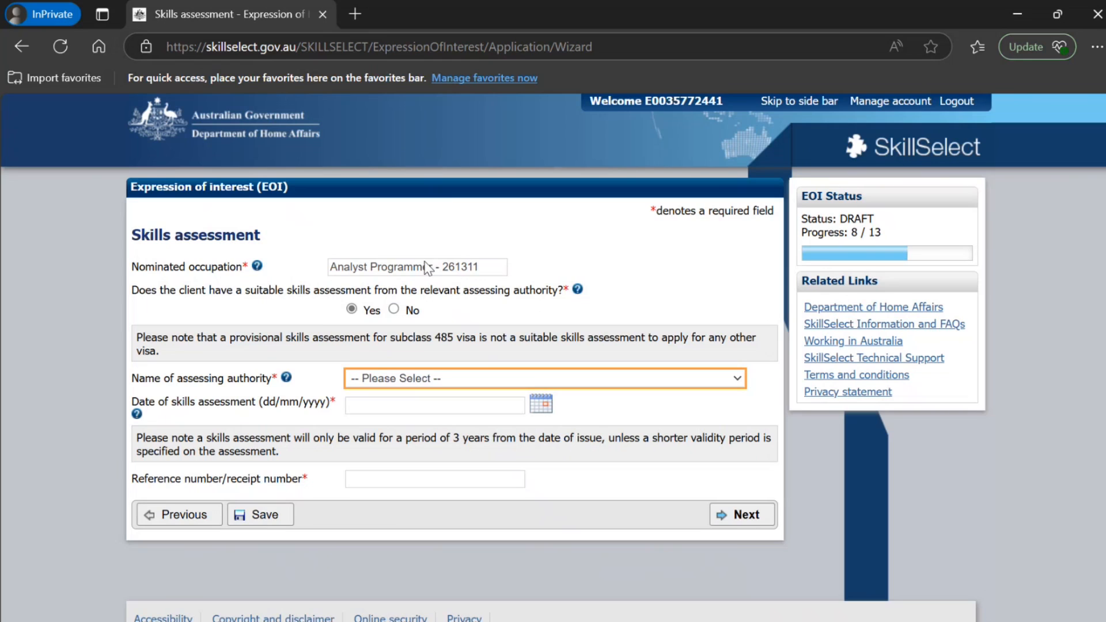
left_click(404, 286)
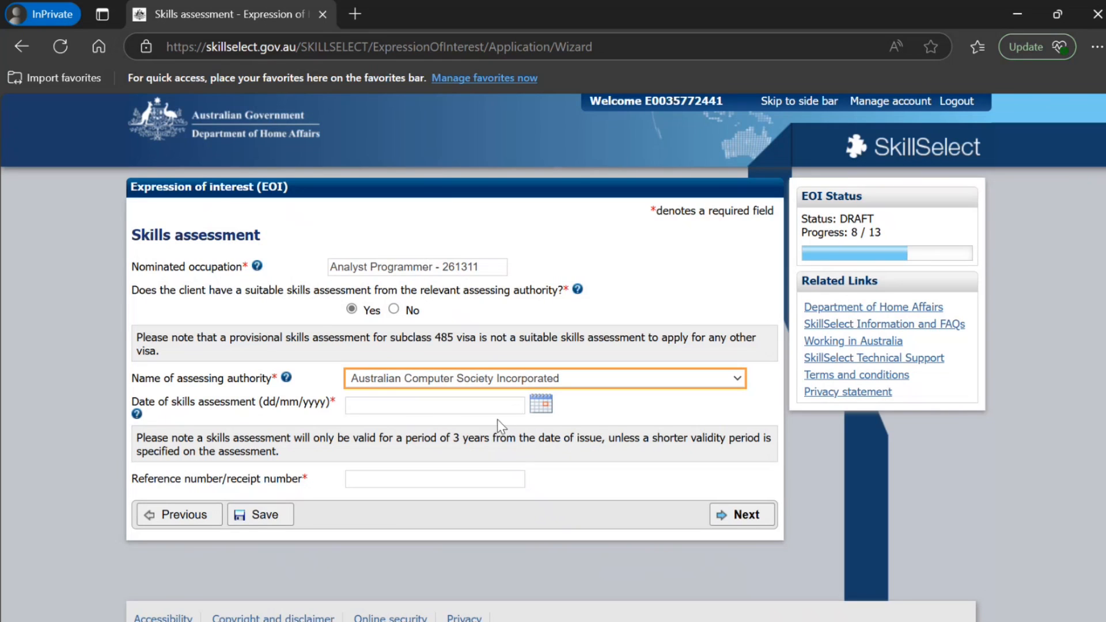
left_click(543, 407)
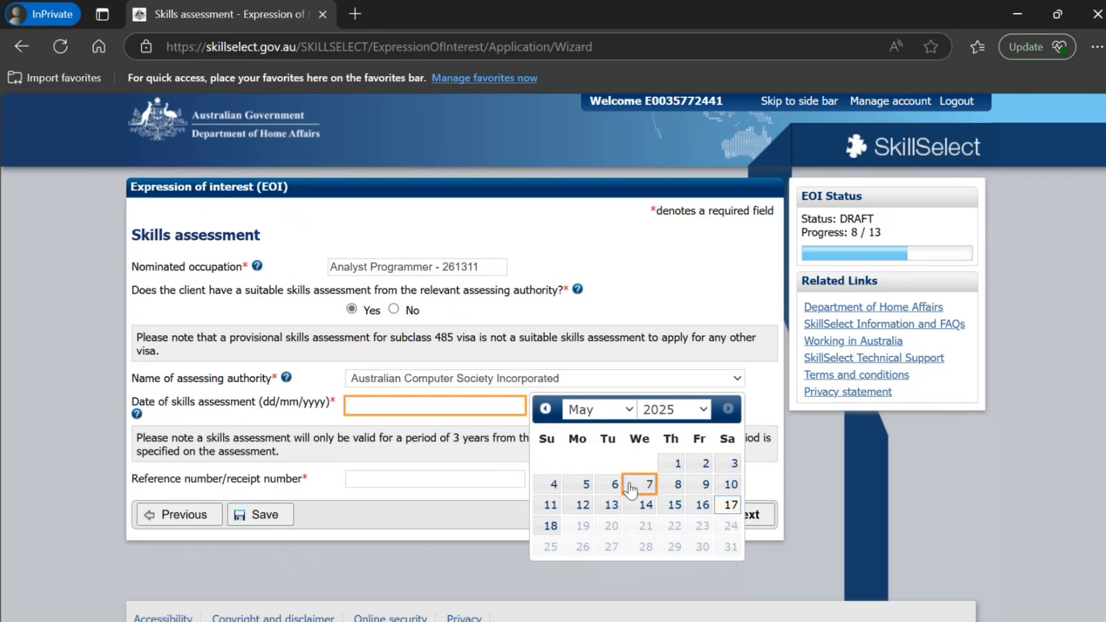
left_click(677, 464)
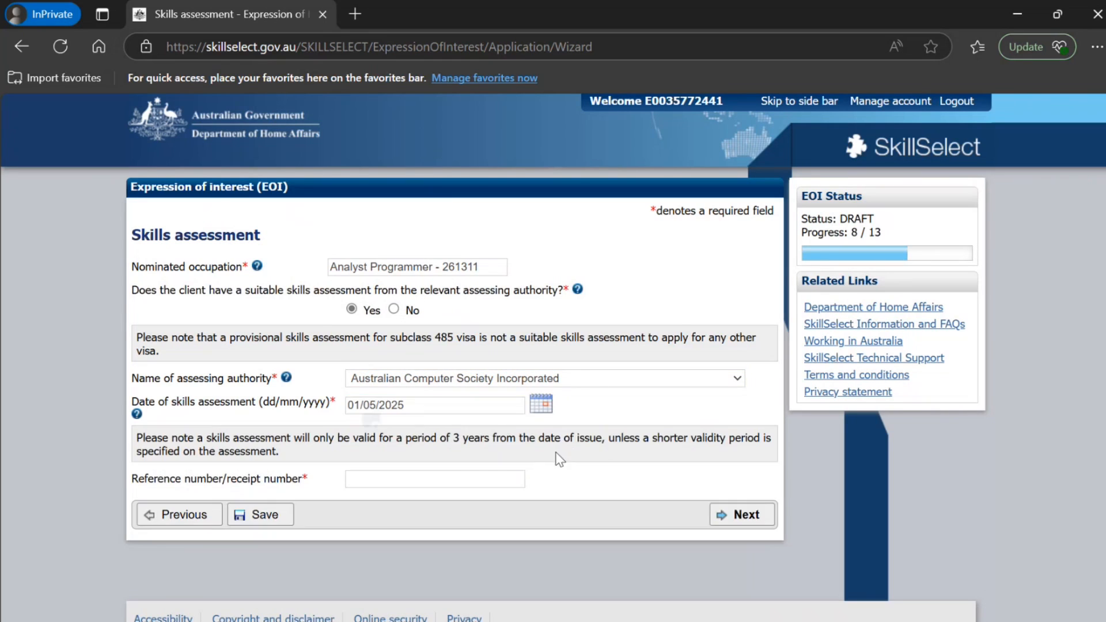
left_click(455, 483)
type("ACS78787878787")
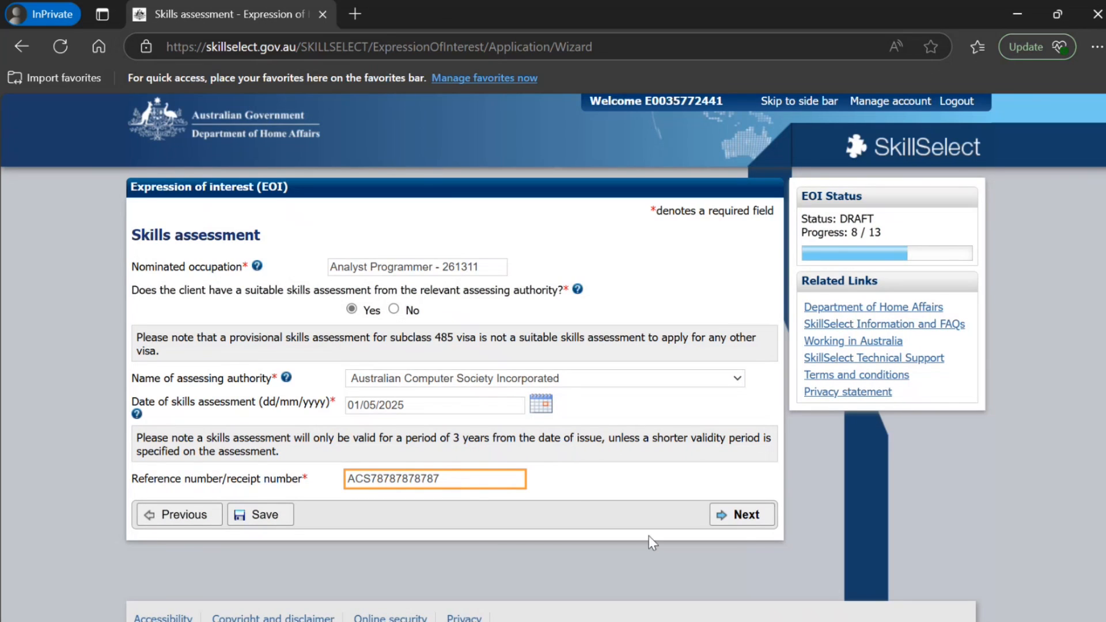
left_click(732, 513)
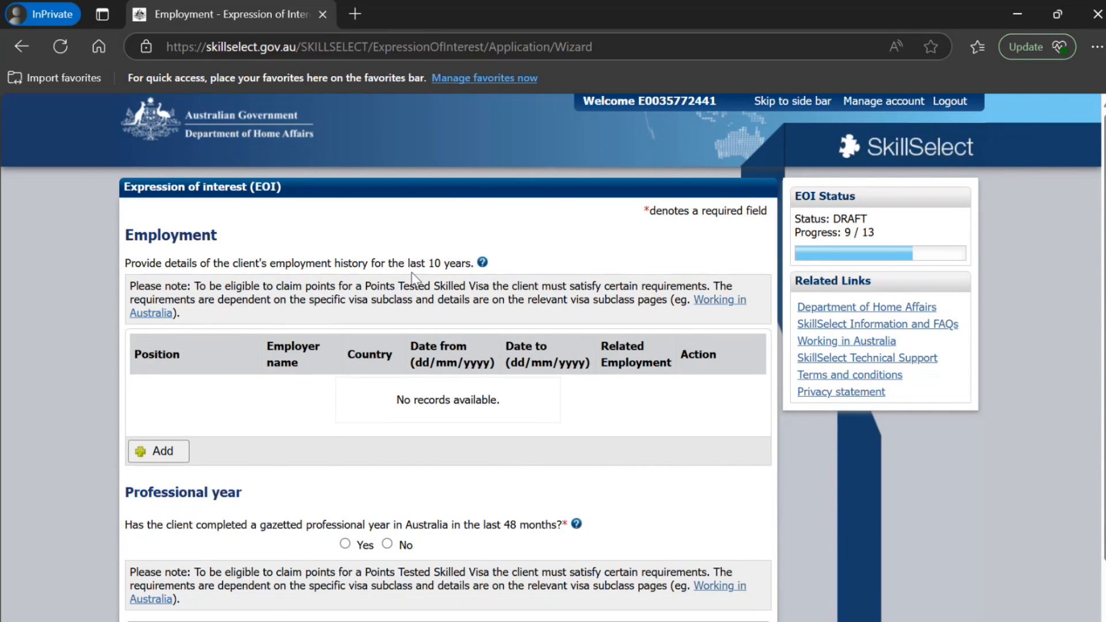
Answer No to having completed a gazetted professional year in Australia in the last 48 months
left_click_drag(229, 289, 510, 311)
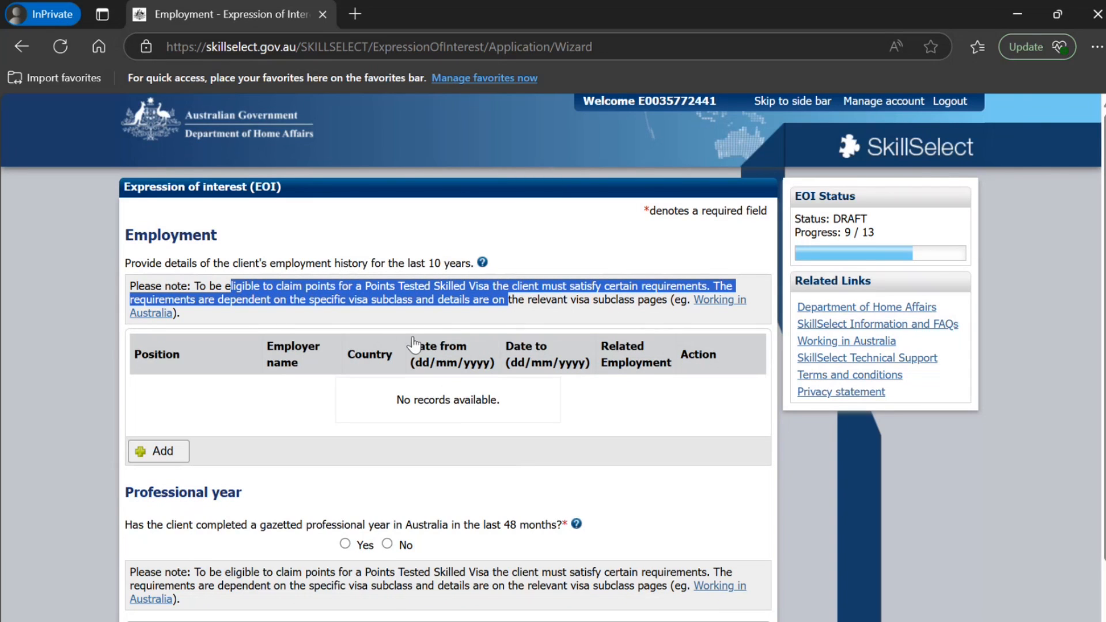
scroll(272, 433, "down", 2)
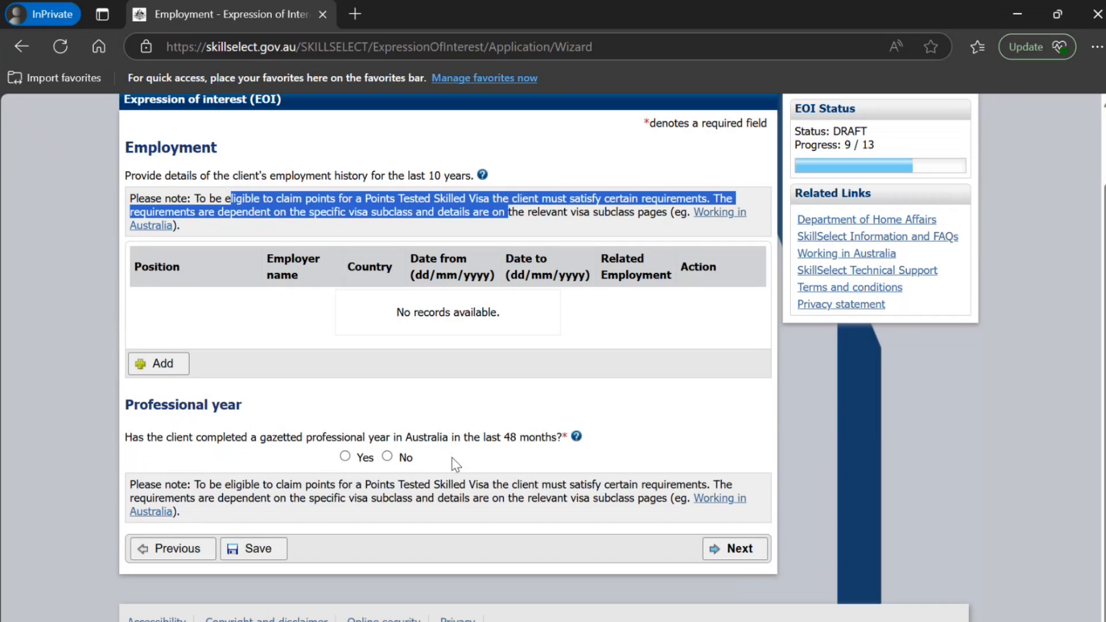
left_click(388, 457)
Add an employment history record with position IT ANALYST and employer name NEW DELHI IT
scroll(314, 426, "up", 2)
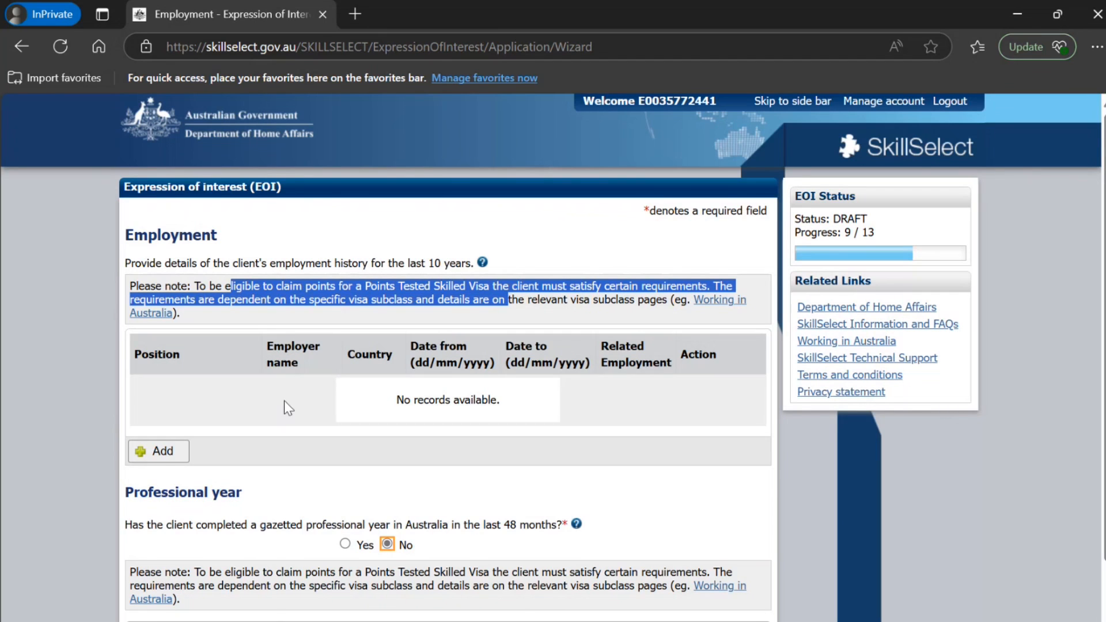
left_click(156, 452)
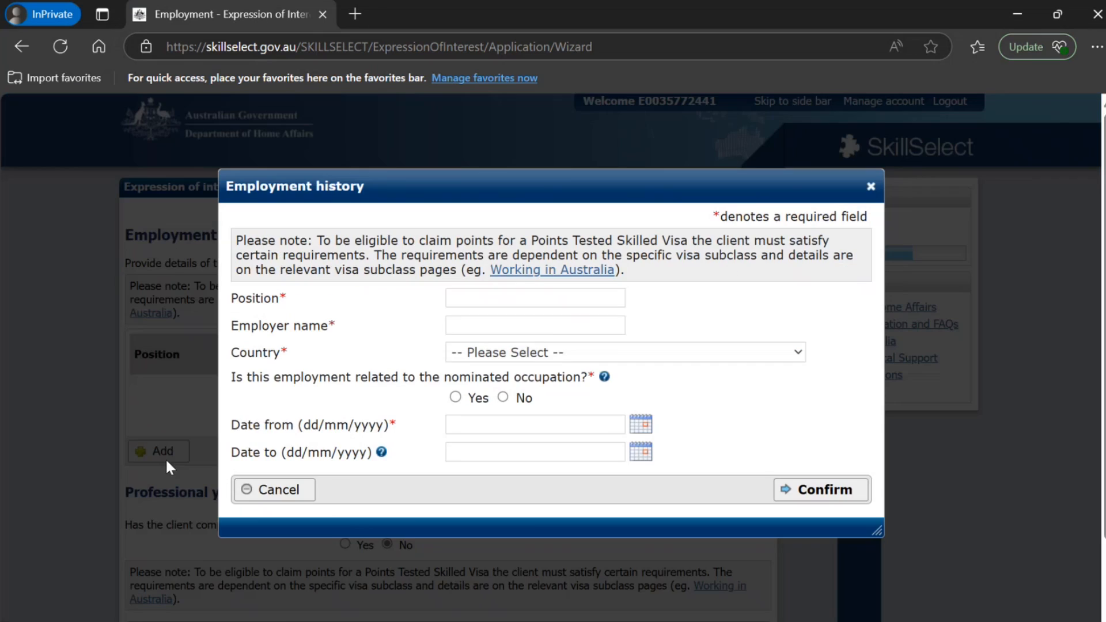
left_click(506, 298)
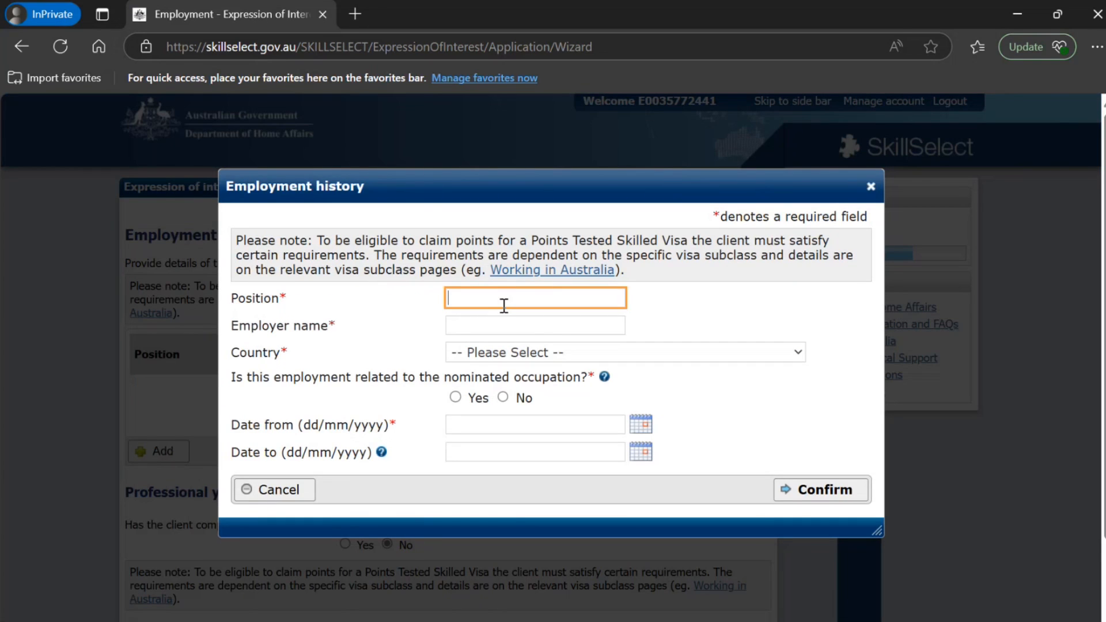
type("IT ANALYST")
key("Tab")
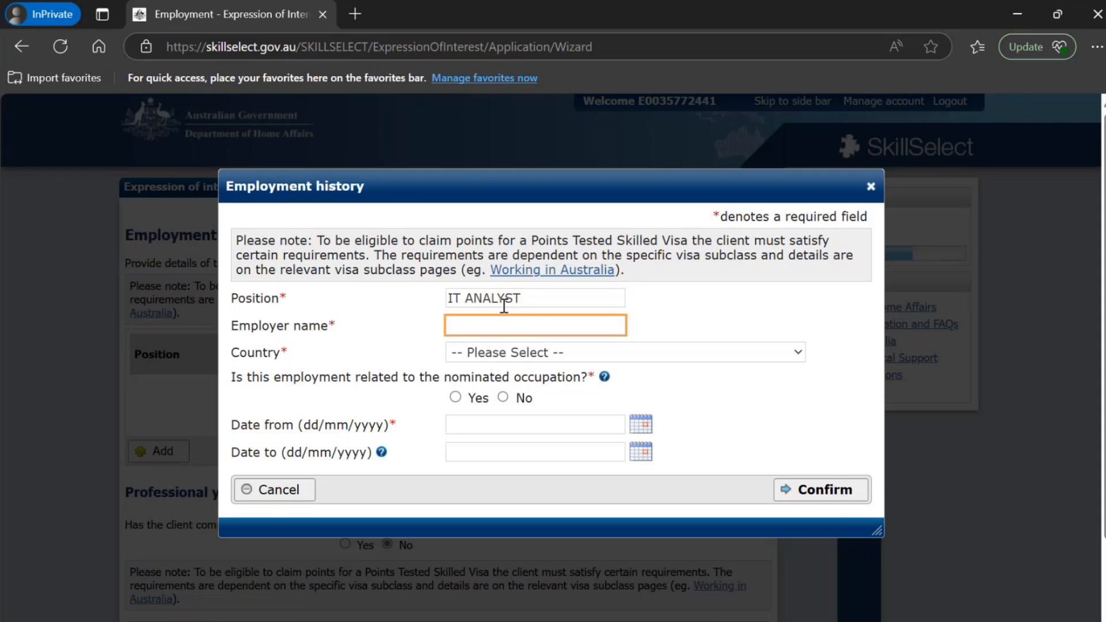
type("NEW DELHI")
key("Tab")
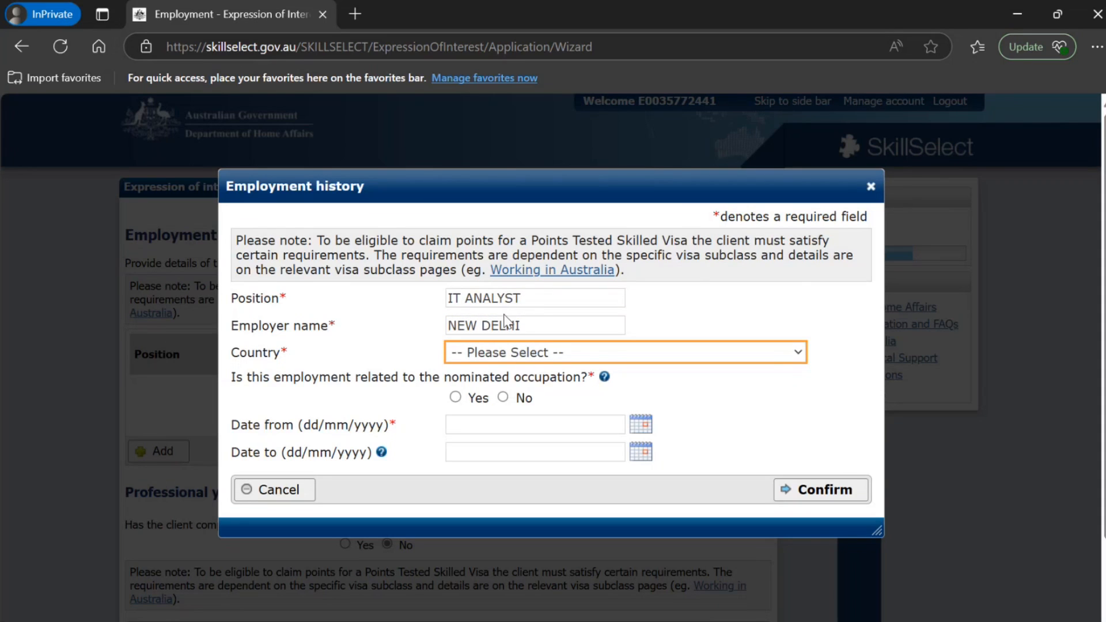
left_click(526, 325)
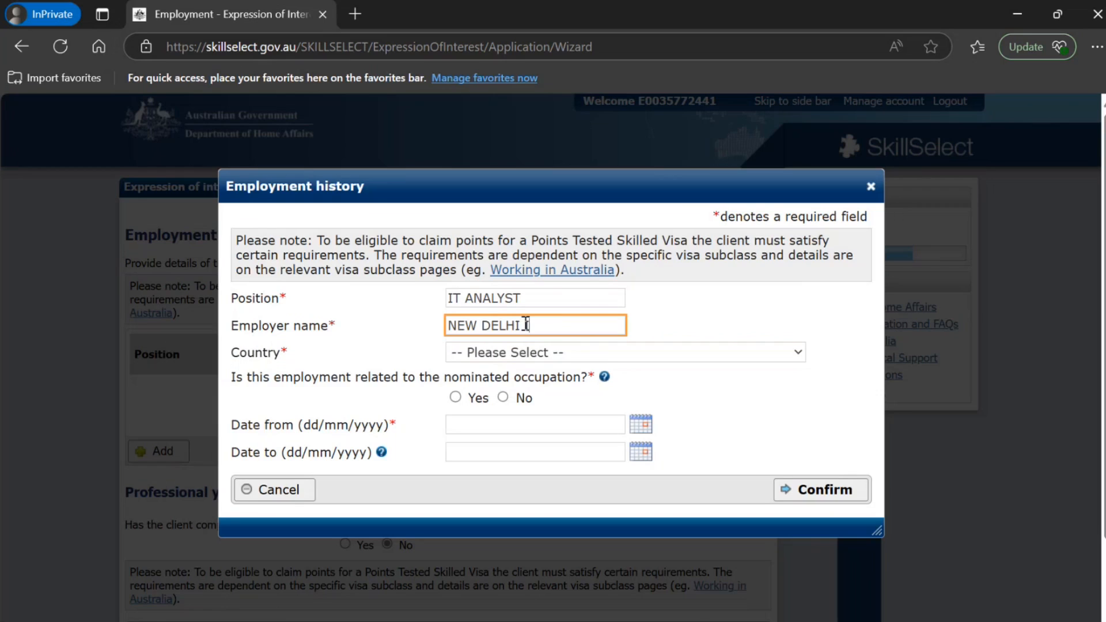
type("IT")
key("Tab")
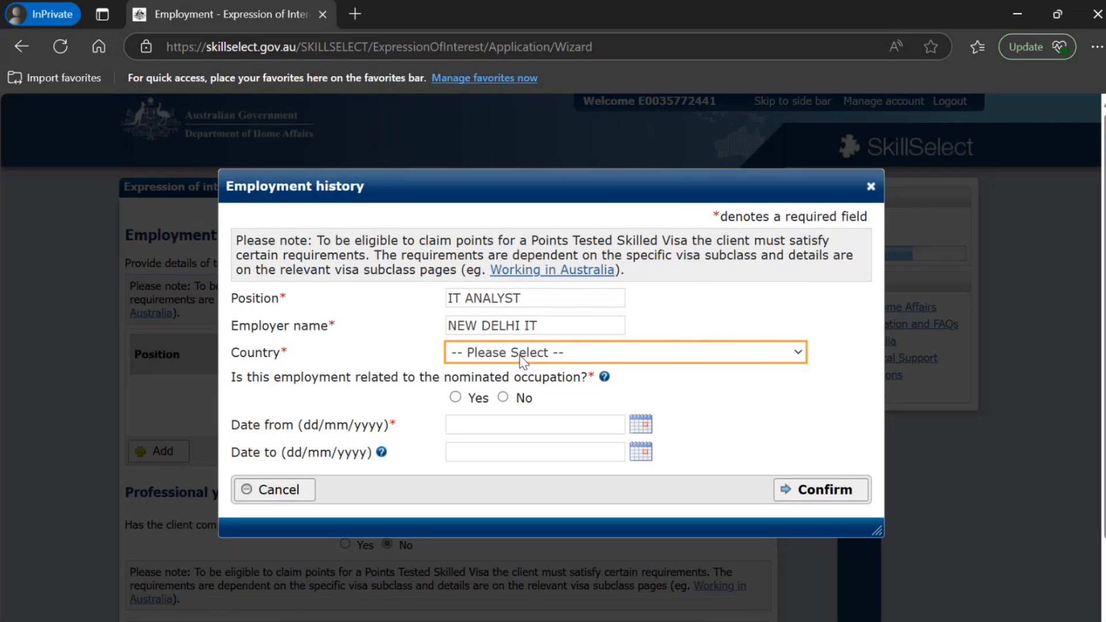
Set the employment's country to INDIA and mark it as related to the nominated occupation
type("indo")
key("Up")
left_click(455, 397)
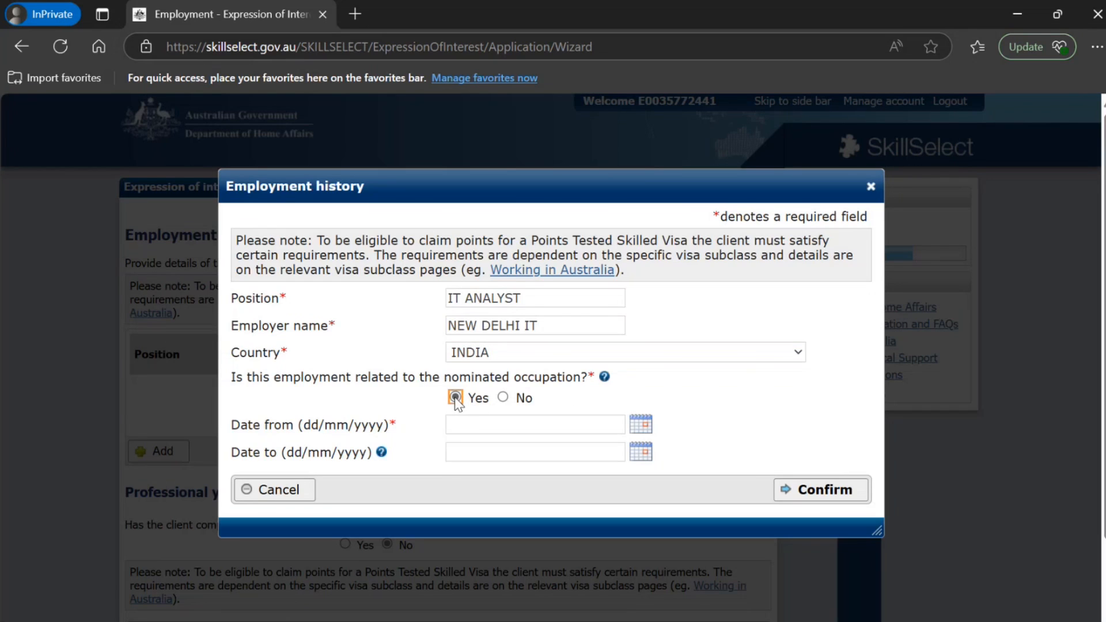
Set the employment period from 02/05/2016 to 18/05/2025 and confirm the record
left_click(640, 425)
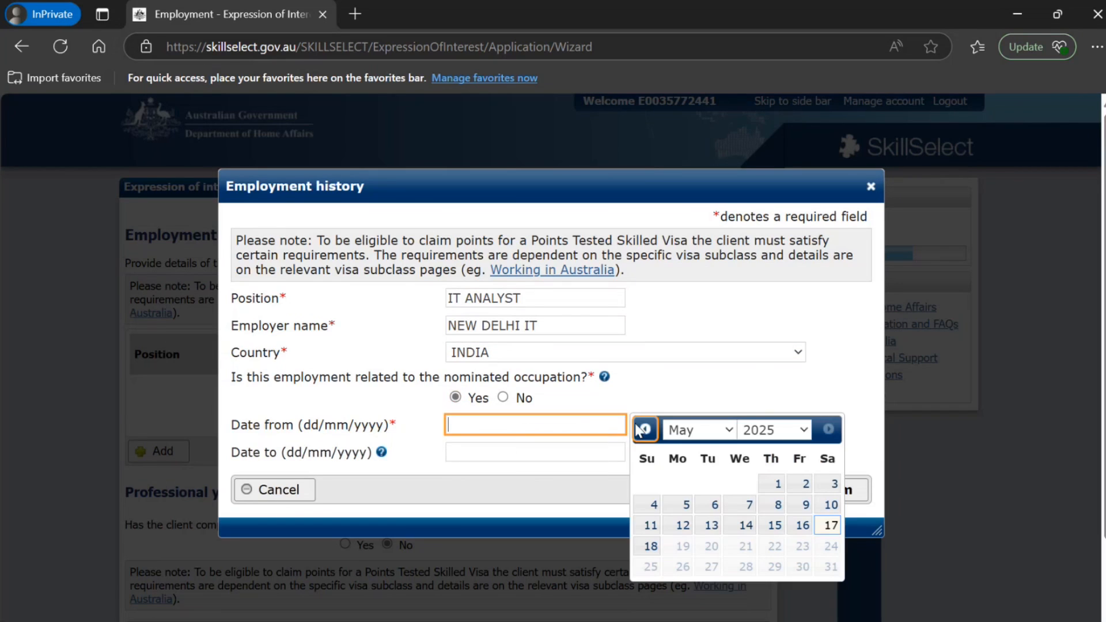
left_click(710, 432)
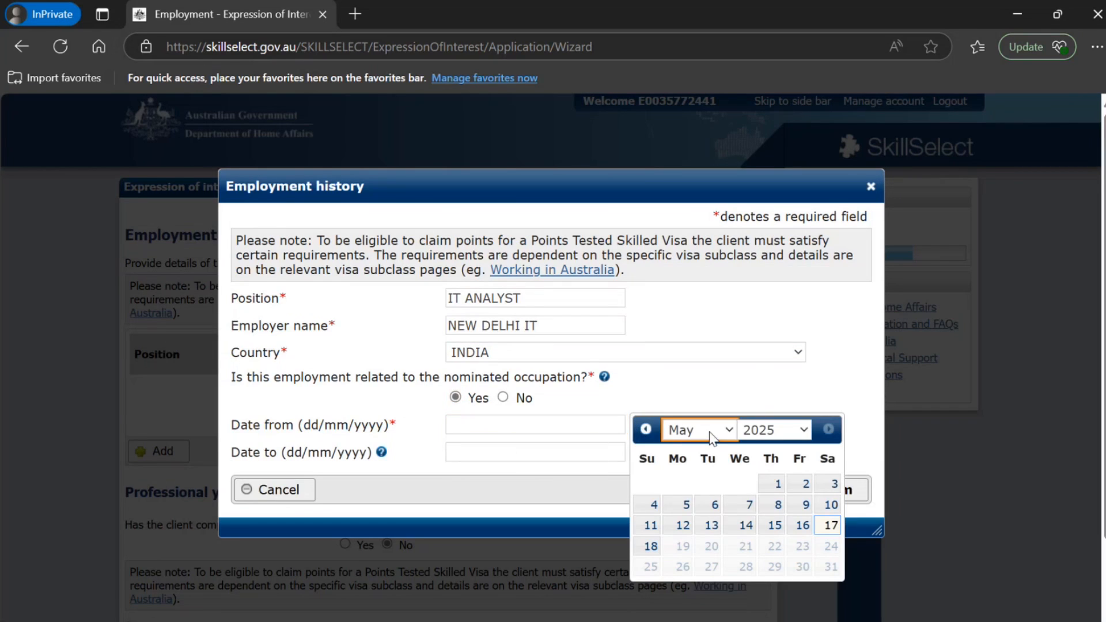
left_click(764, 435)
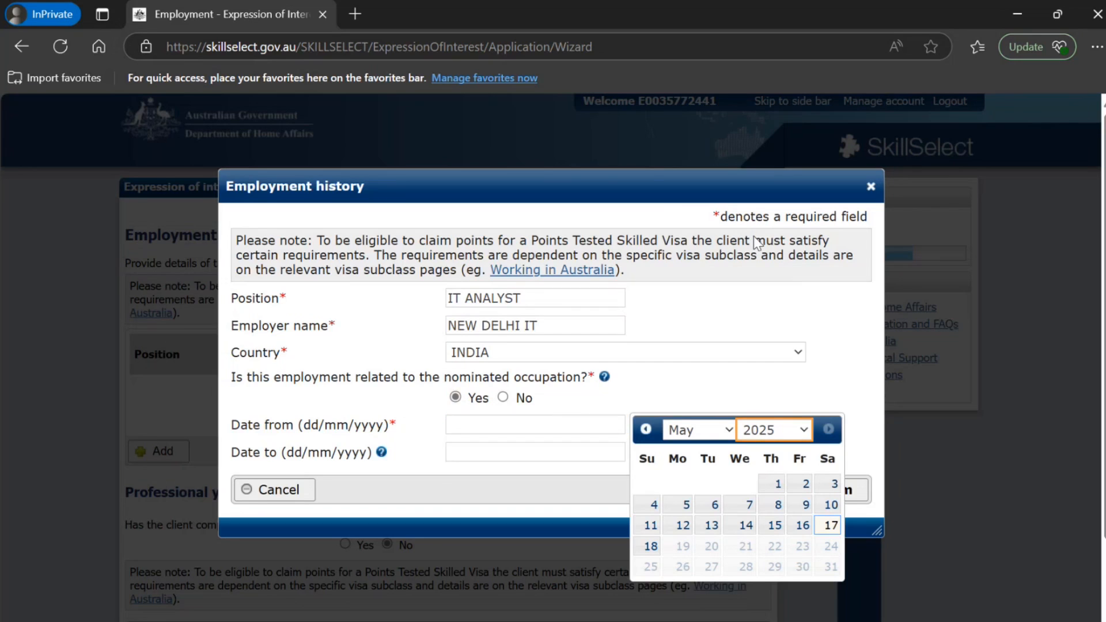
left_click(757, 209)
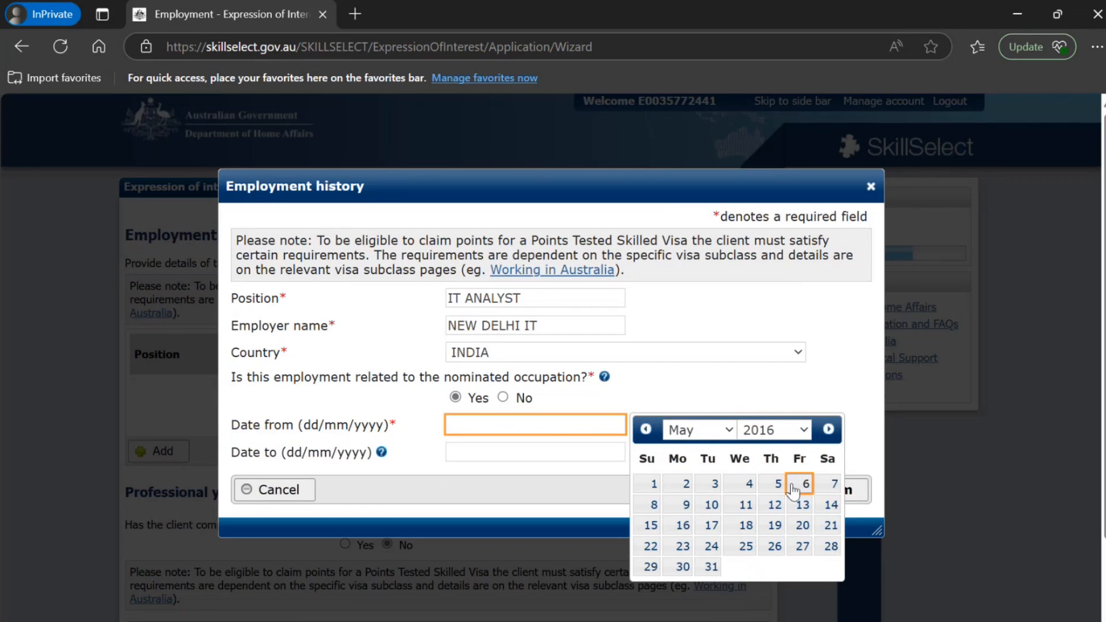
left_click(682, 484)
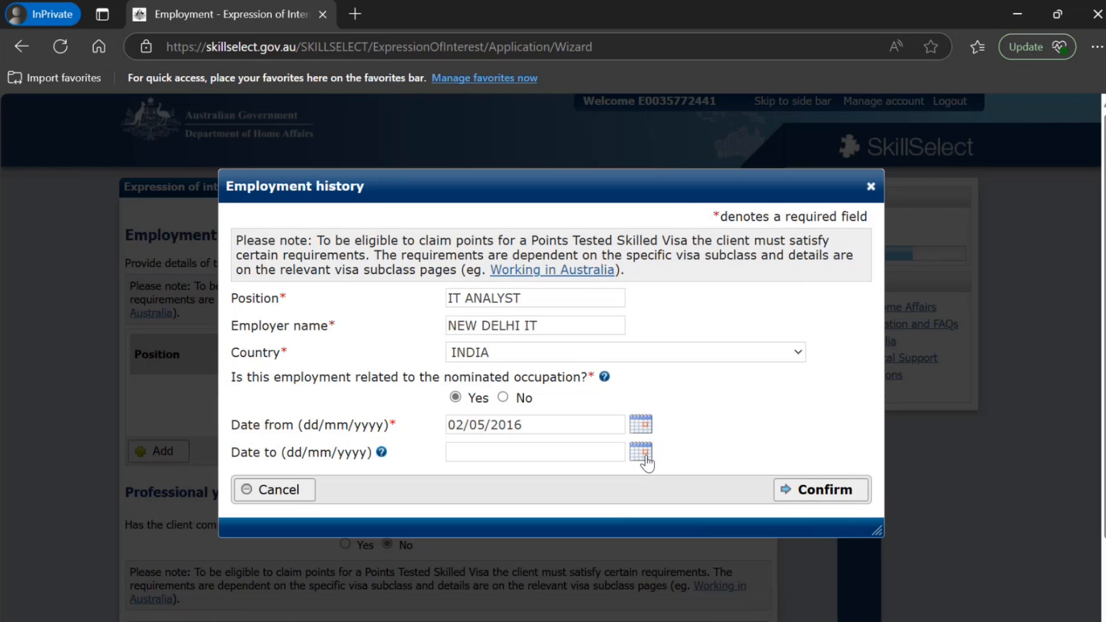
left_click(641, 453)
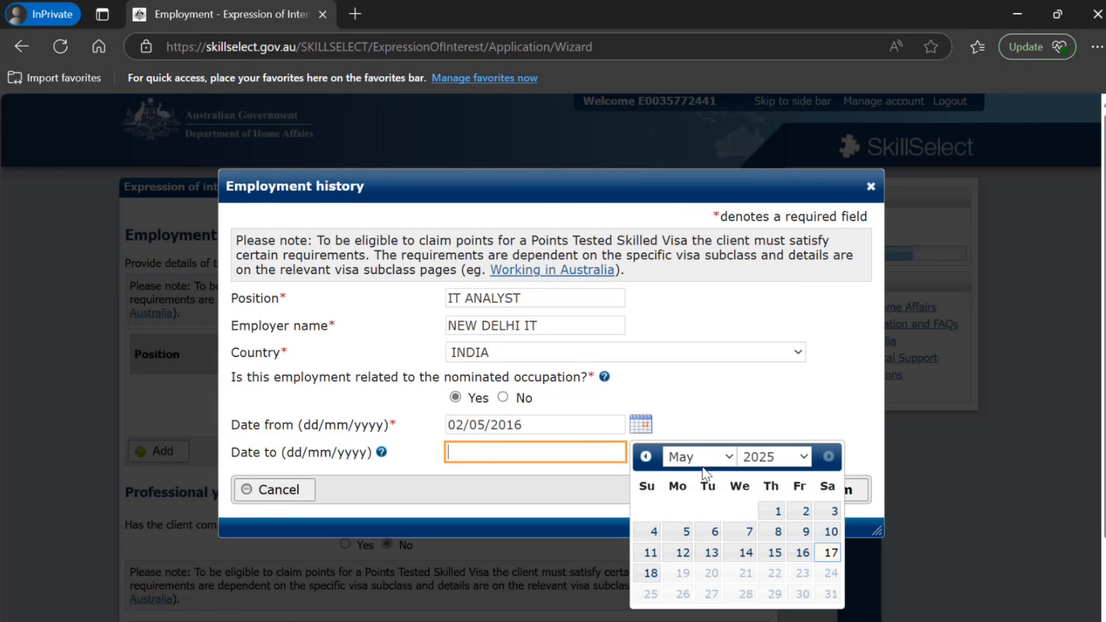
left_click(650, 574)
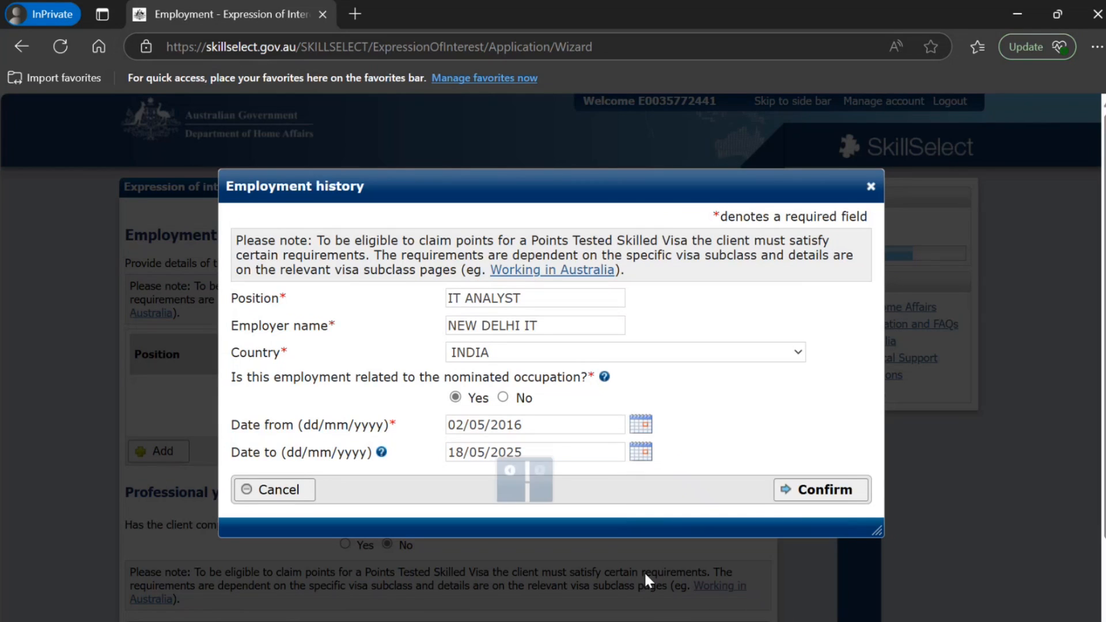
left_click(811, 492)
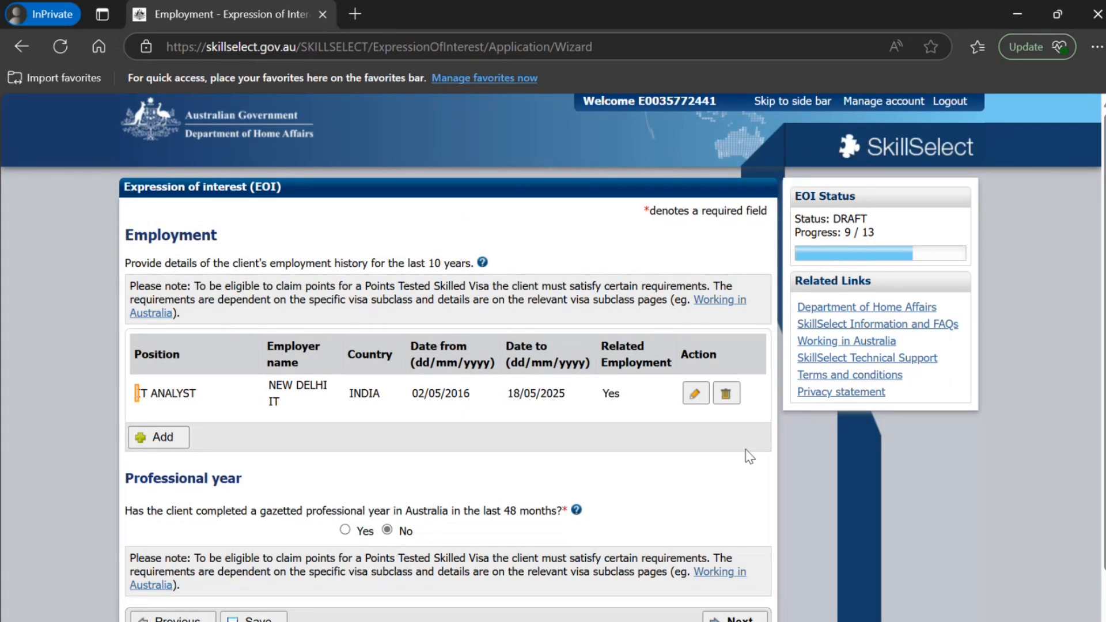
Reopen the IT ANALYST employment record, check the end date help, clear the end date for current employment and confirm
left_click(700, 395)
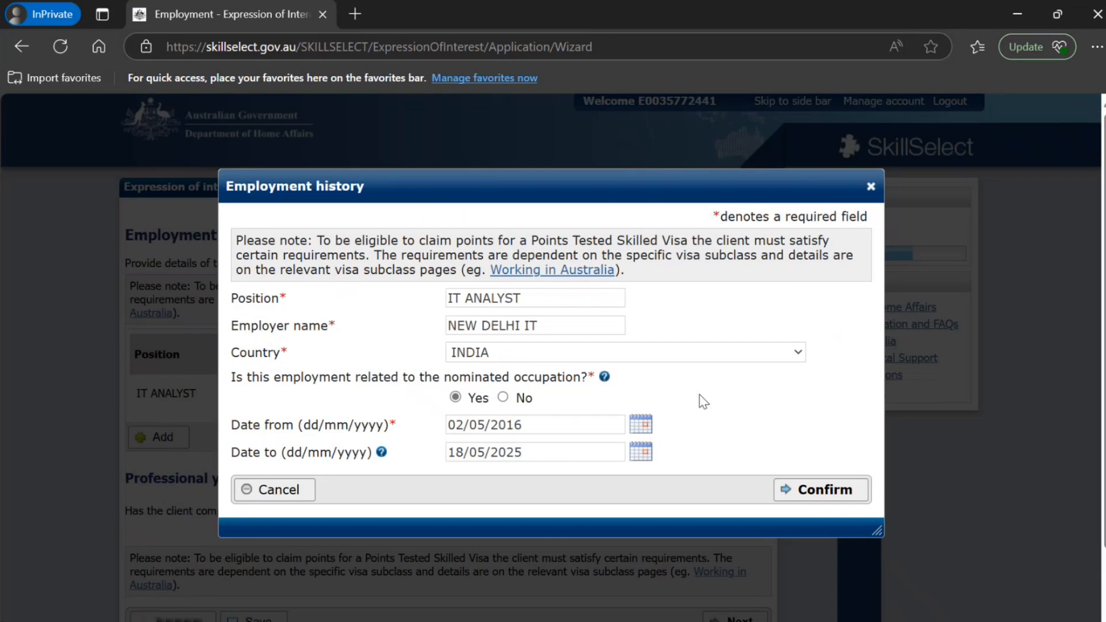
left_click_drag(523, 457, 410, 462)
left_click(382, 452)
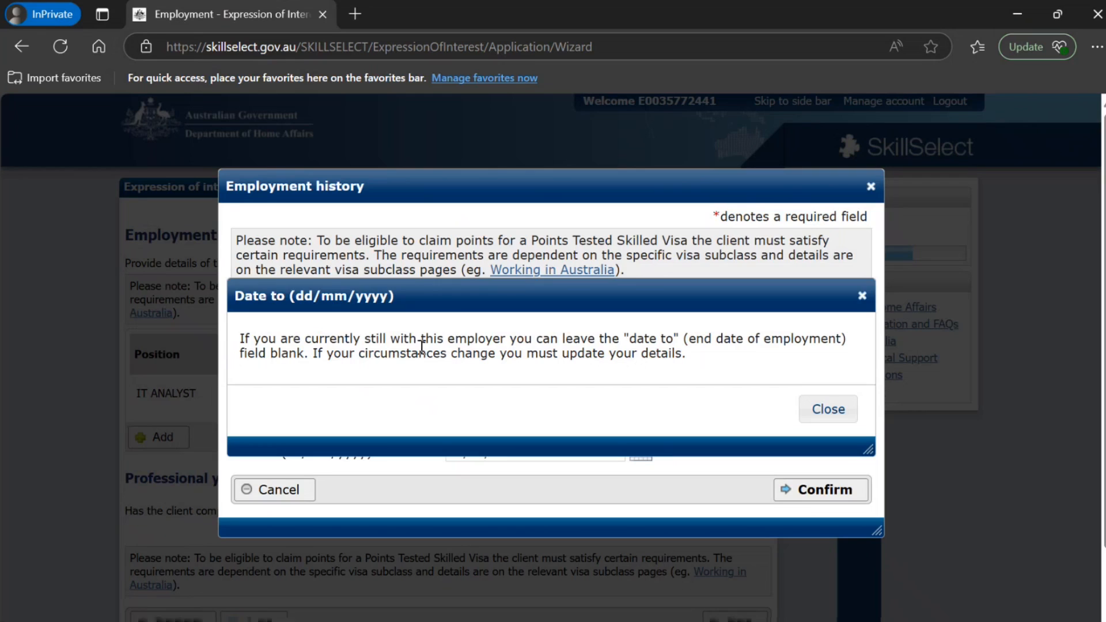
left_click(821, 420)
left_click_drag(548, 451, 396, 458)
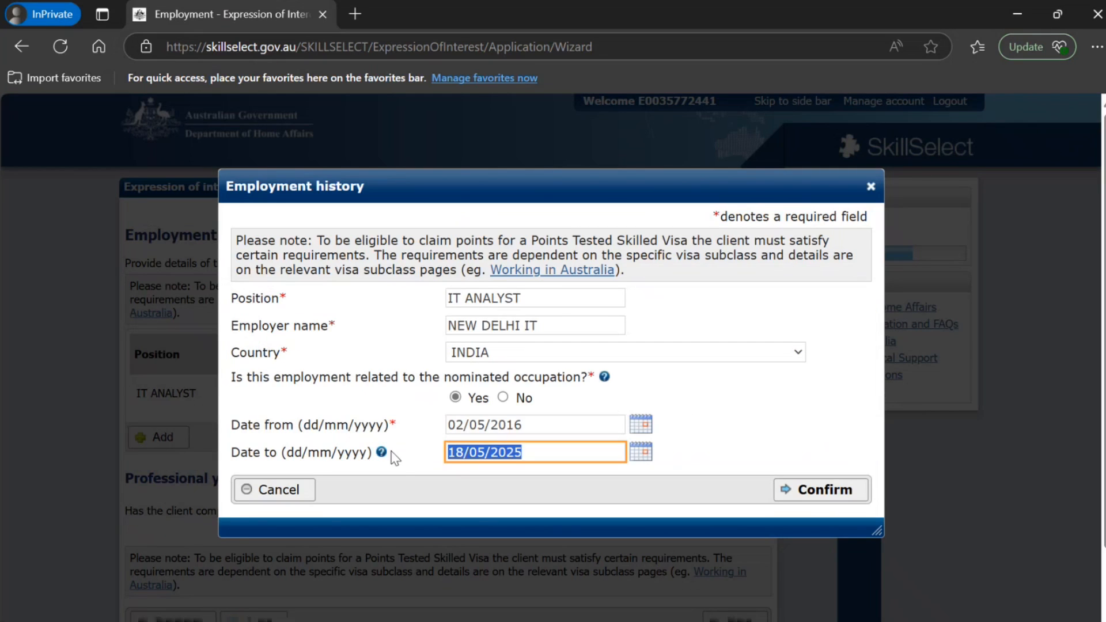
key("BackSpace")
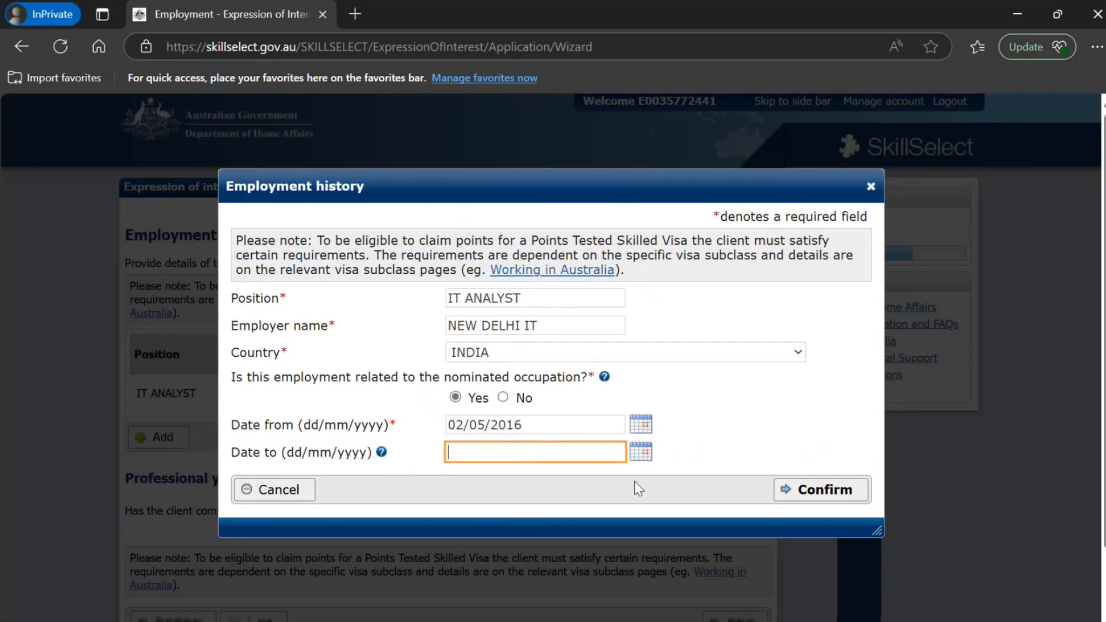
left_click(821, 490)
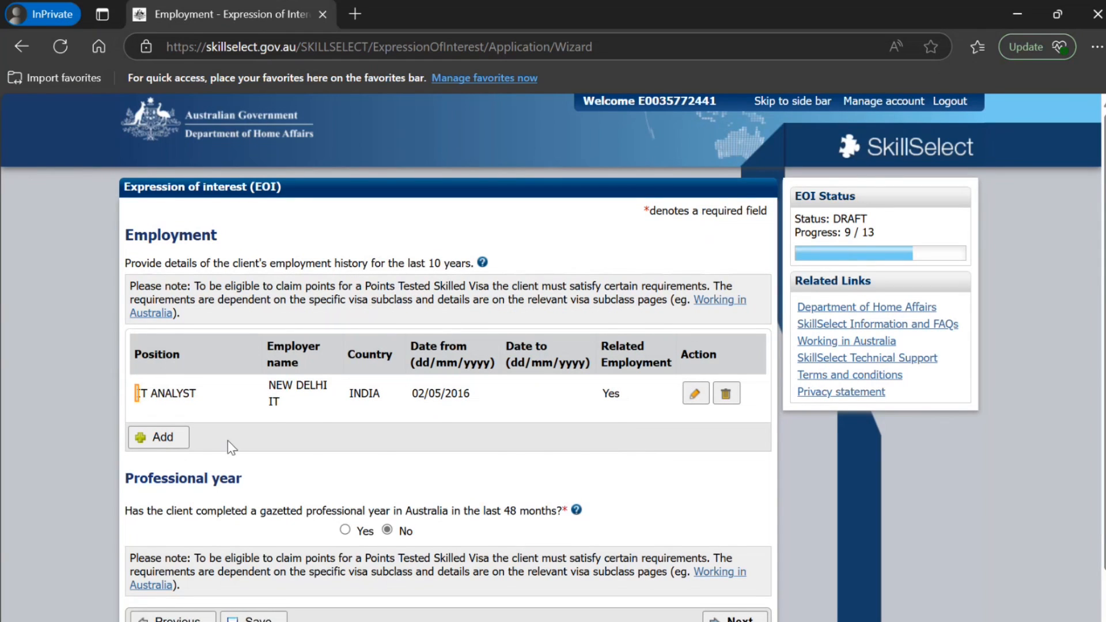
Continue to the points confirmation and answer Yes to the English language and education history information being correct
scroll(311, 444, "down", 2)
left_click(748, 554)
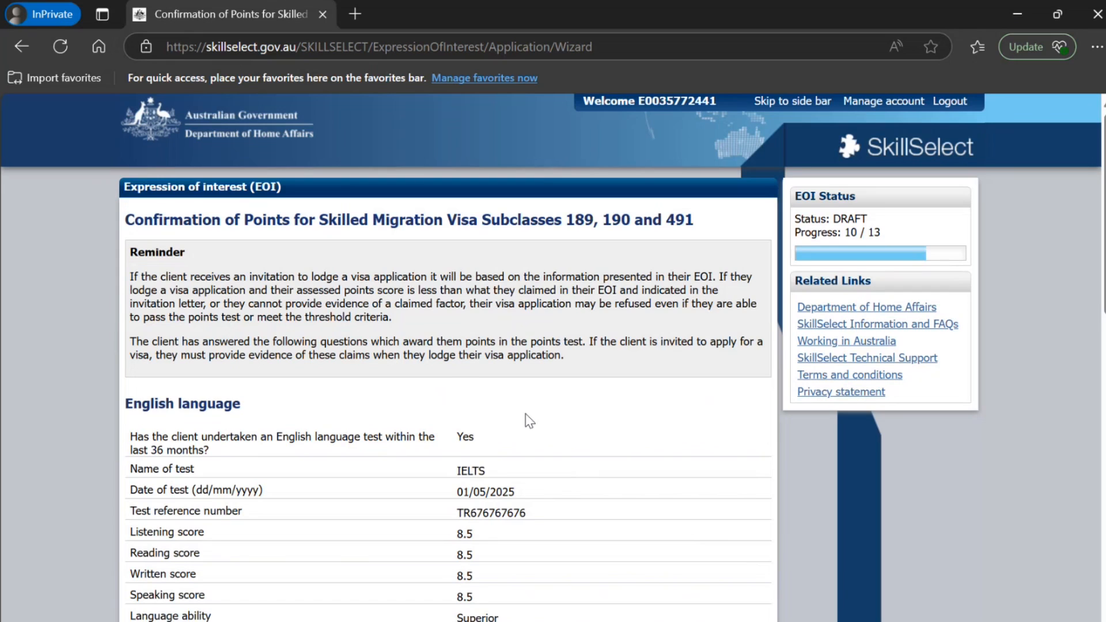
scroll(525, 415, "down", 4)
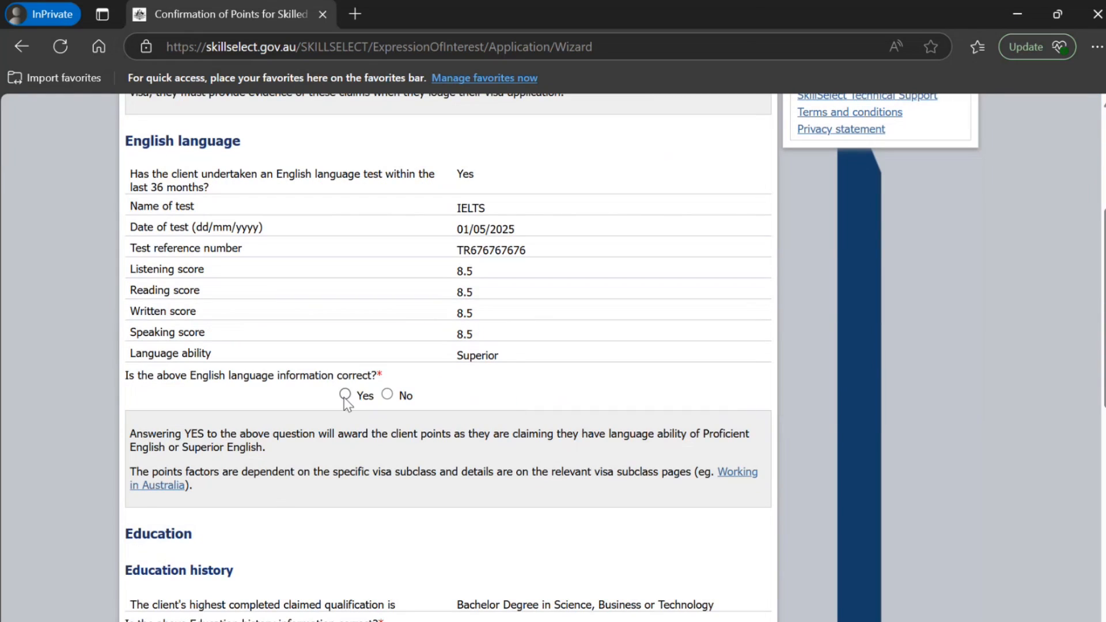
left_click(345, 394)
scroll(345, 398, "down", 3)
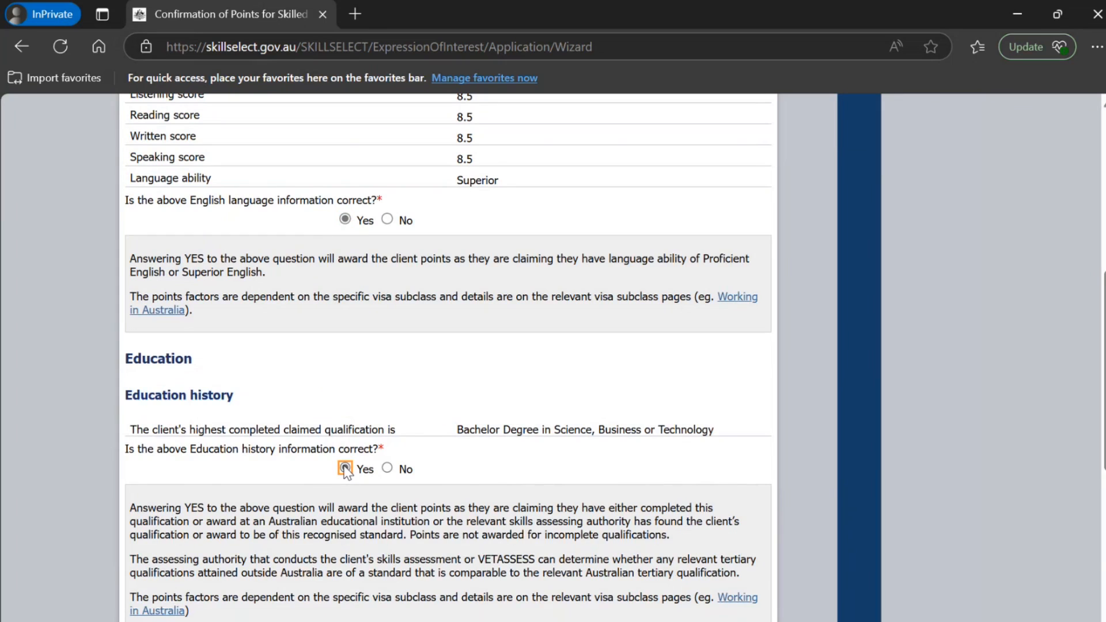
Confirm the education history and IT ANALYST employment information as correct with Yes and continue to the declarations
left_click(345, 469)
scroll(346, 461, "down", 7)
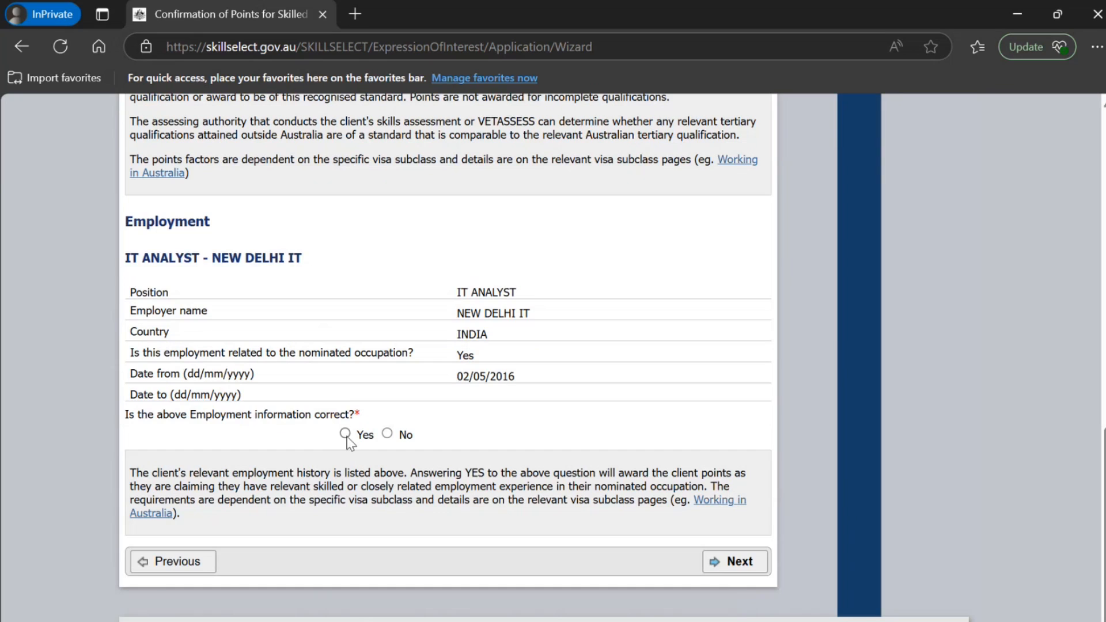
left_click(346, 434)
left_click(733, 561)
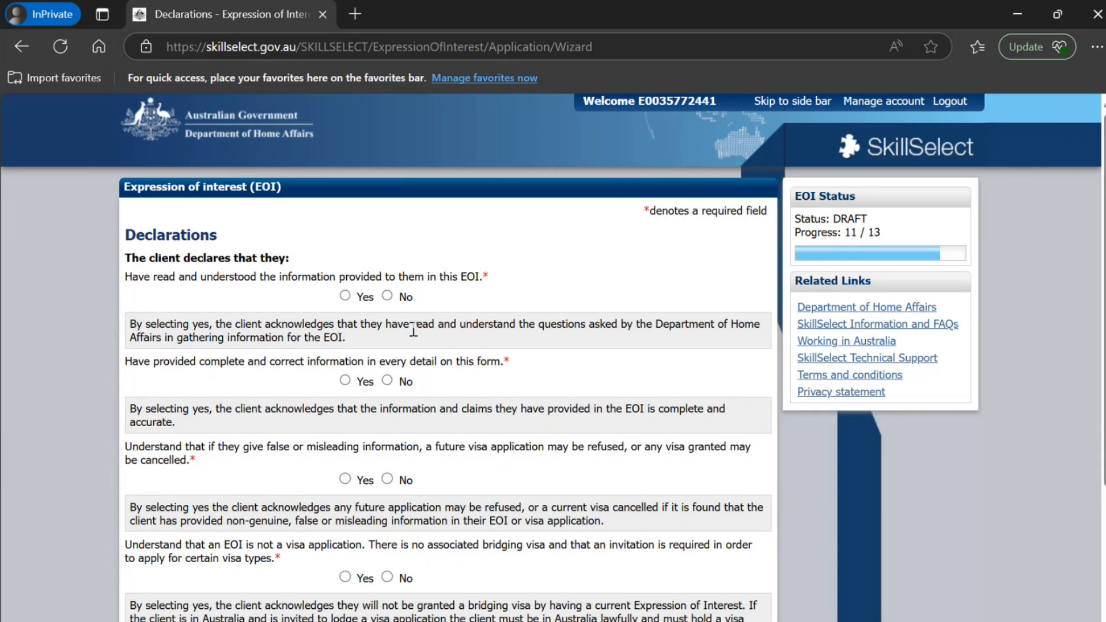
Answer Yes to all five client declarations and continue to the review page
left_click(348, 296)
left_click(345, 381)
left_click(345, 478)
scroll(345, 481, "down", 2)
scroll(346, 483, "down", 1)
left_click(345, 403)
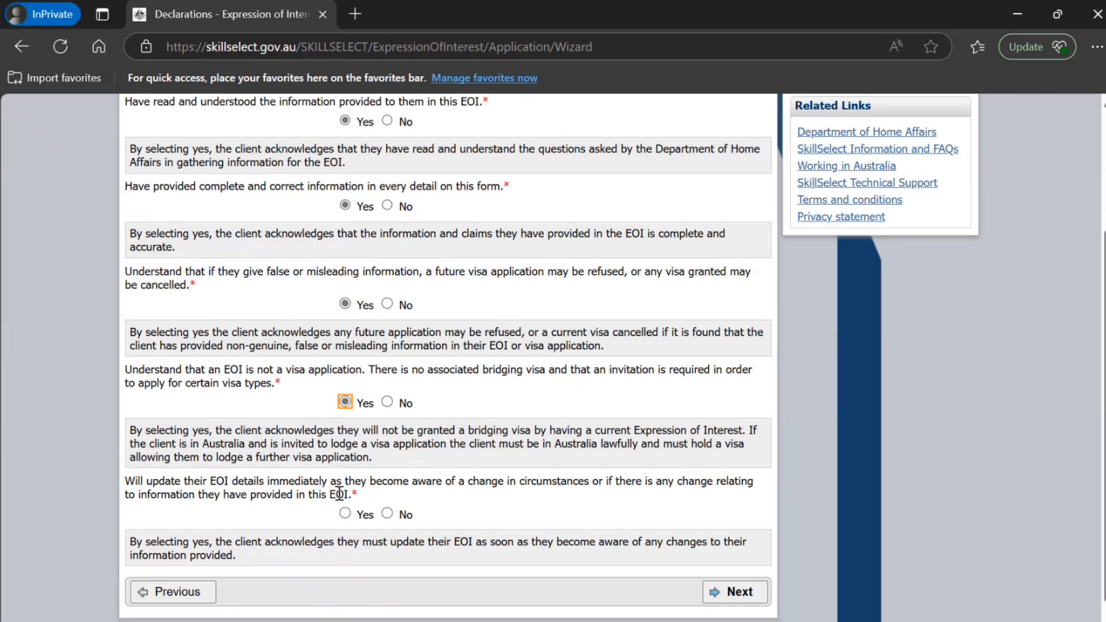
left_click(344, 513)
left_click(732, 591)
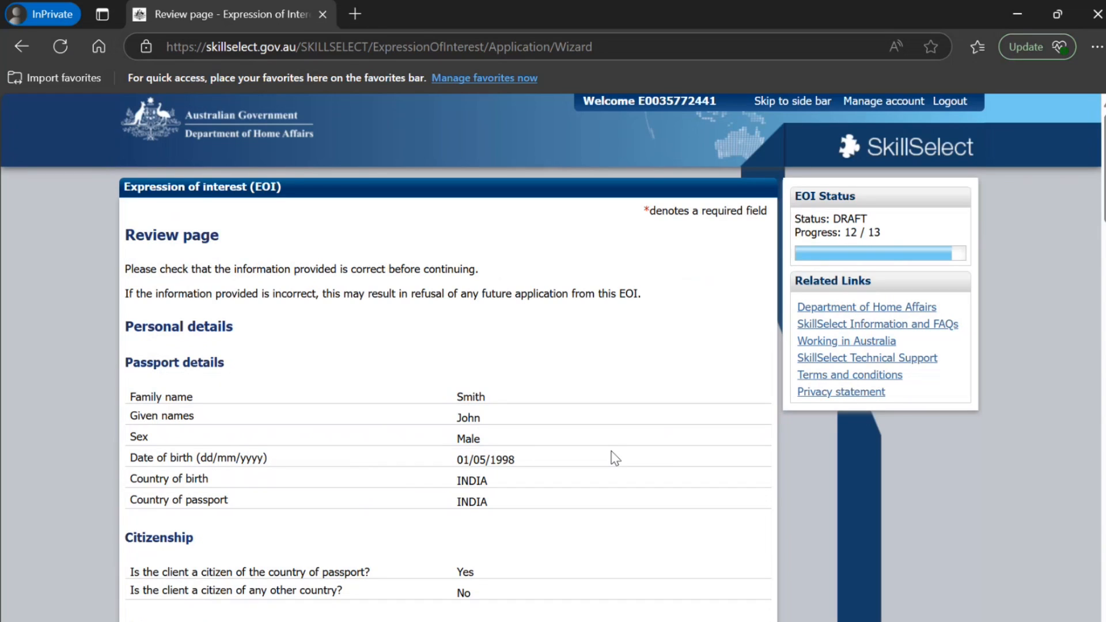
Review the EOI details and answer Yes to all the information above being correct
scroll(616, 457, "down", 20)
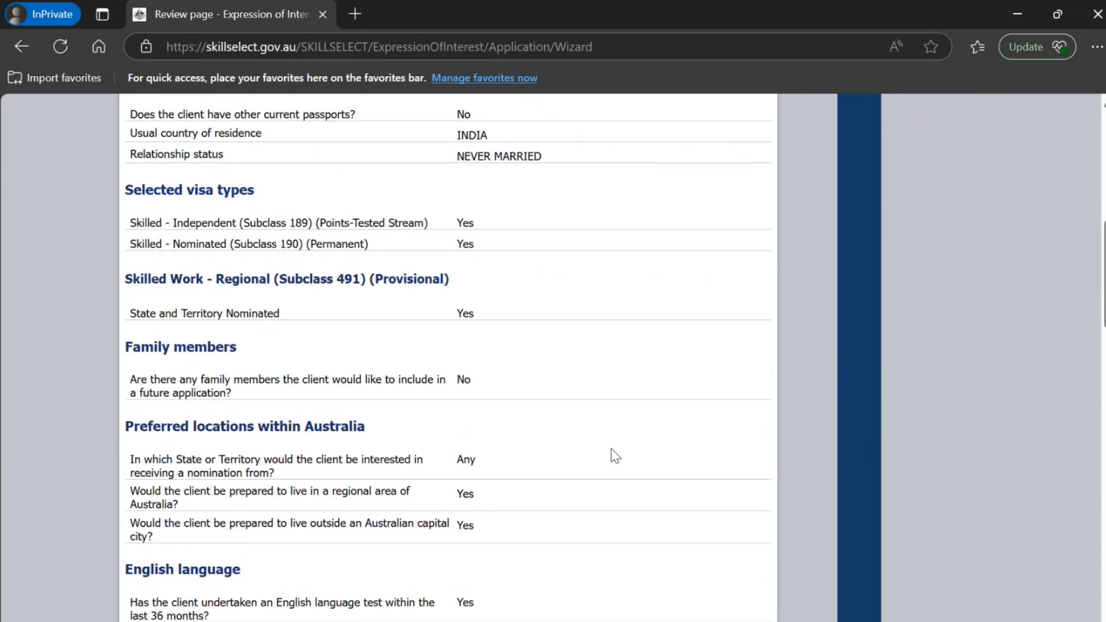
scroll(615, 457, "down", 8)
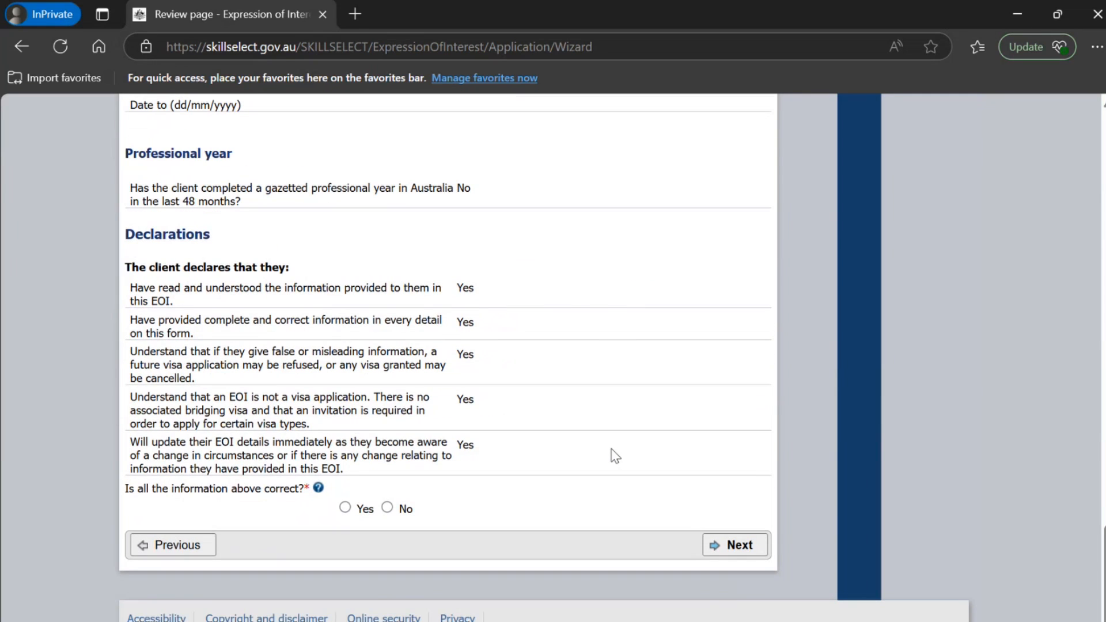
left_click(345, 507)
scroll(695, 472, "up", 6)
scroll(696, 474, "up", 15)
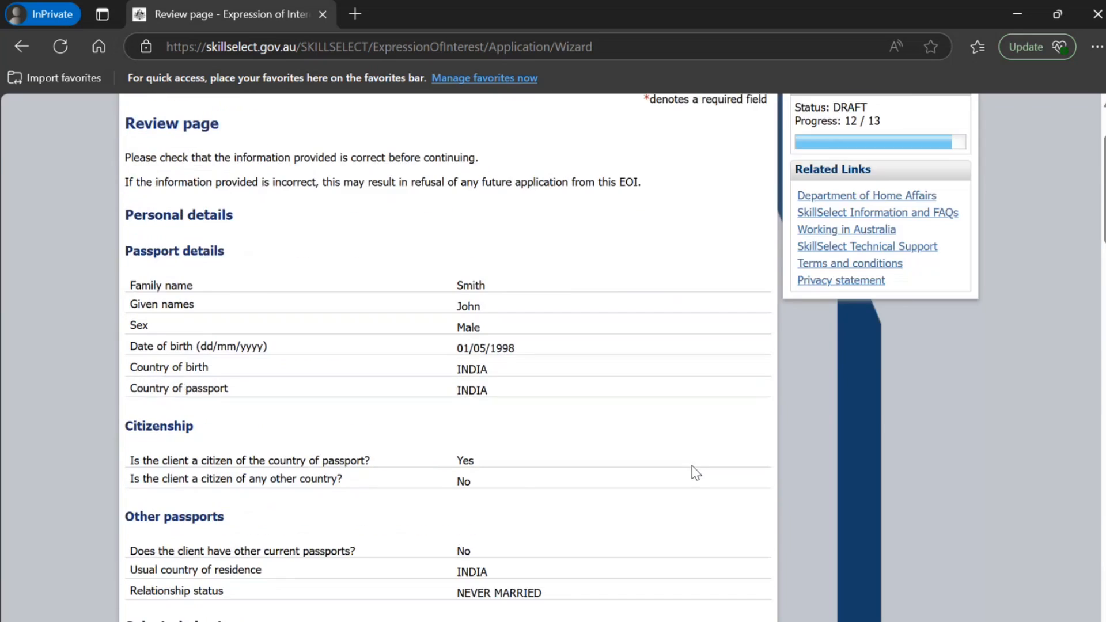